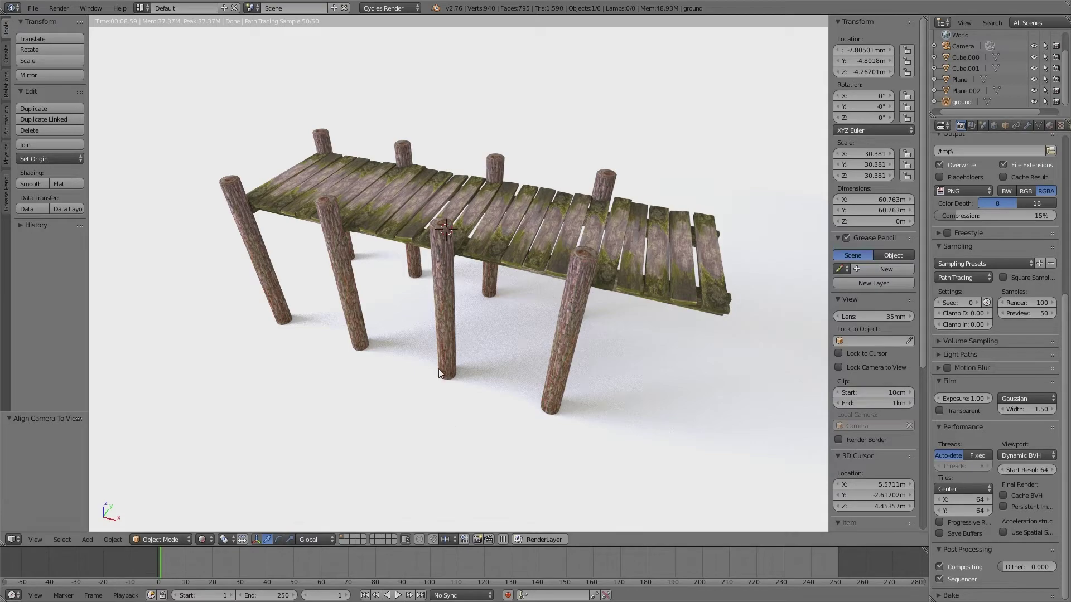
Open the recently used file 4037A_.blend
mouse_move(450, 358)
middle_down()
mouse_move(388, 317)
mouse_move(421, 295)
mouse_move(480, 371)
mouse_move(568, 442)
middle_up()
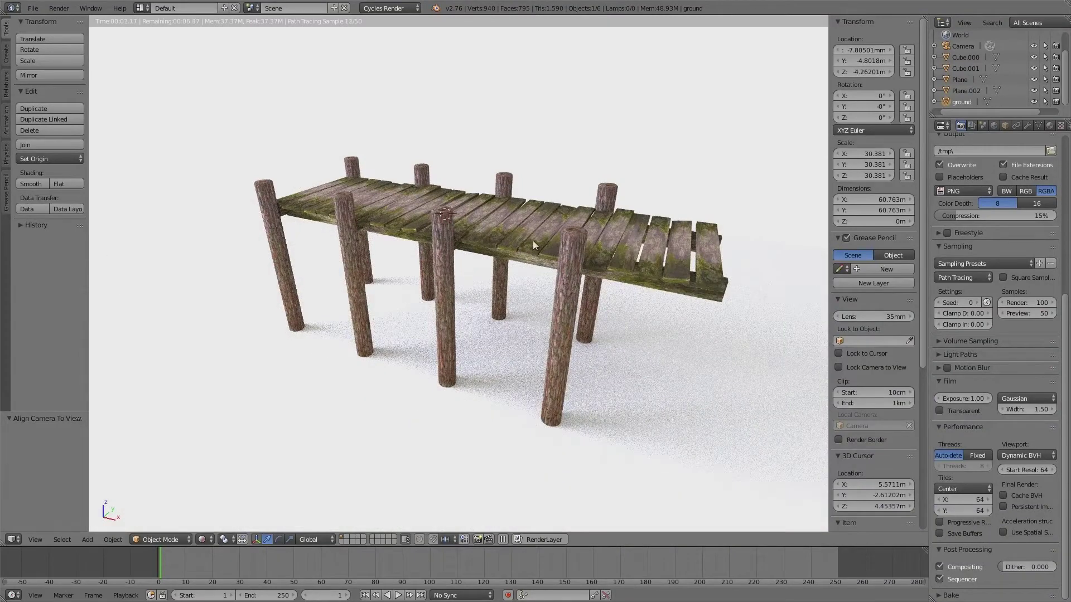
click(33, 7)
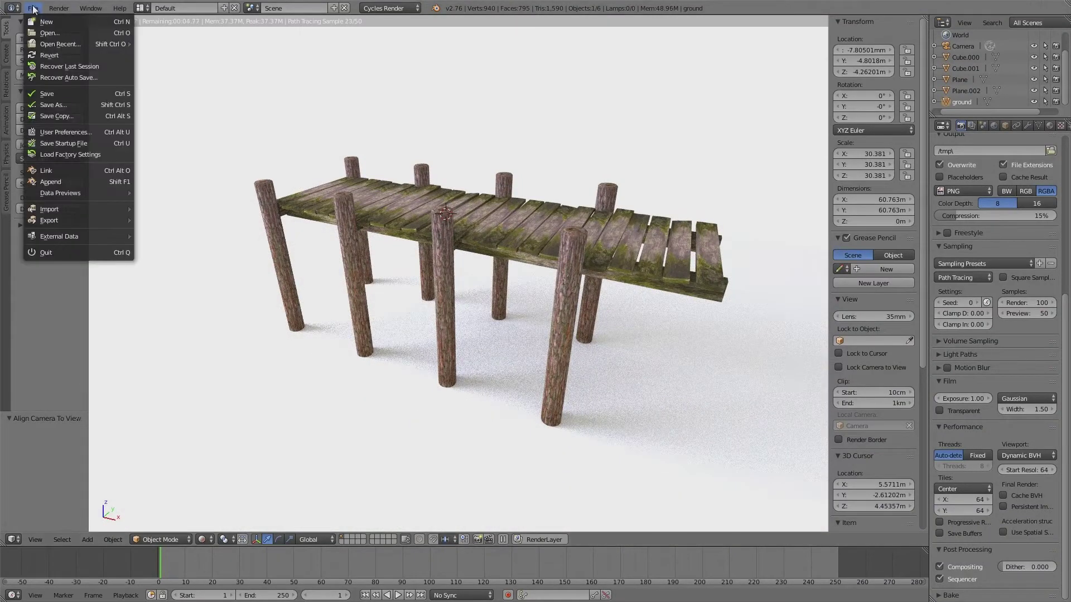
mouse_move(47, 42)
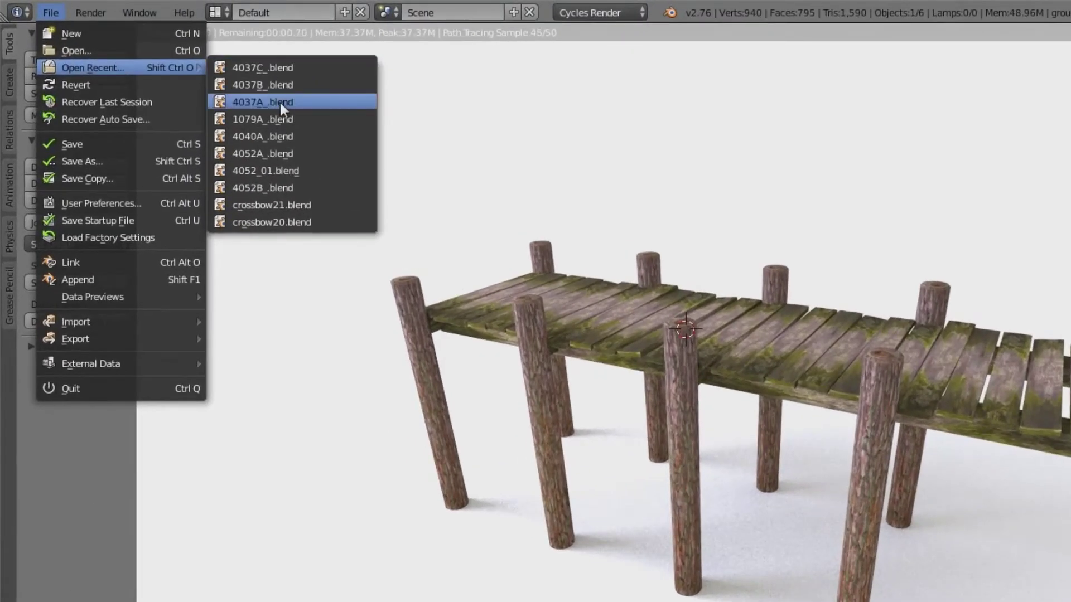
click(280, 102)
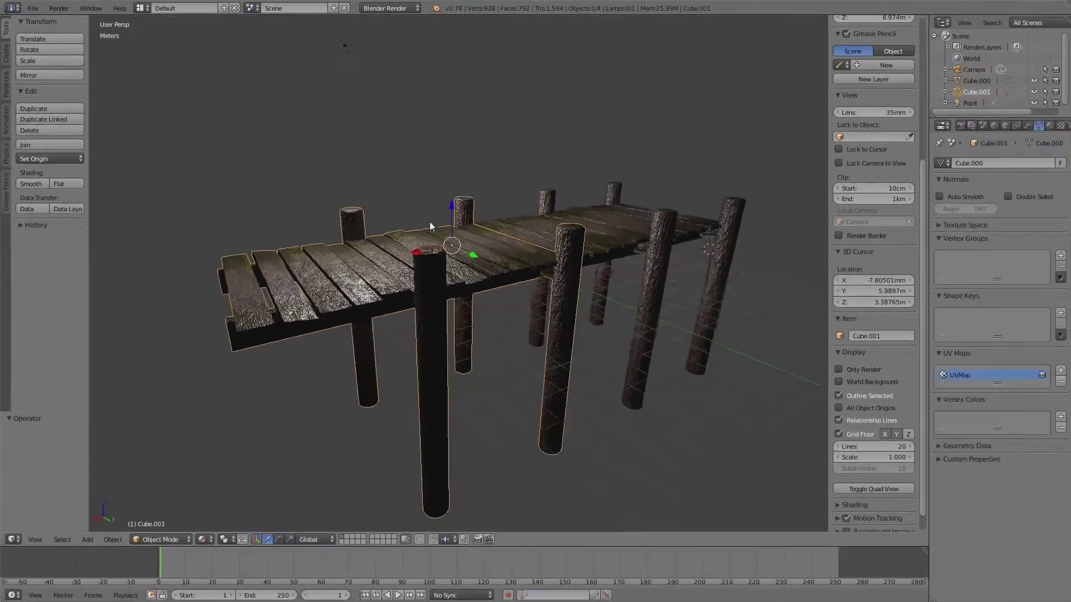
Switch the render engine from Blender Render to Cycles Render
middle_drag(430, 222, 508, 243)
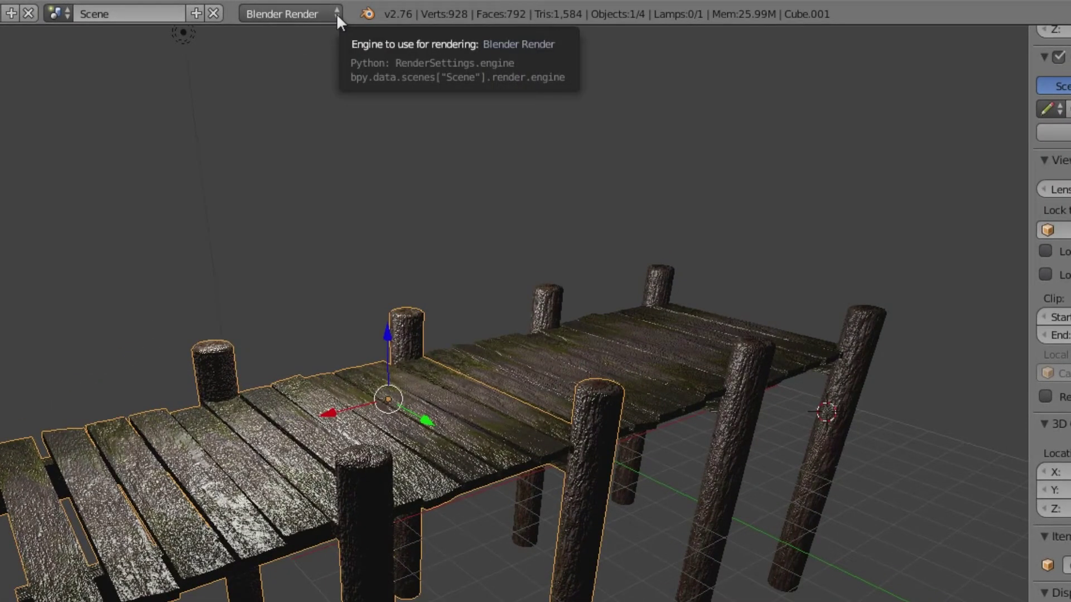
click(337, 16)
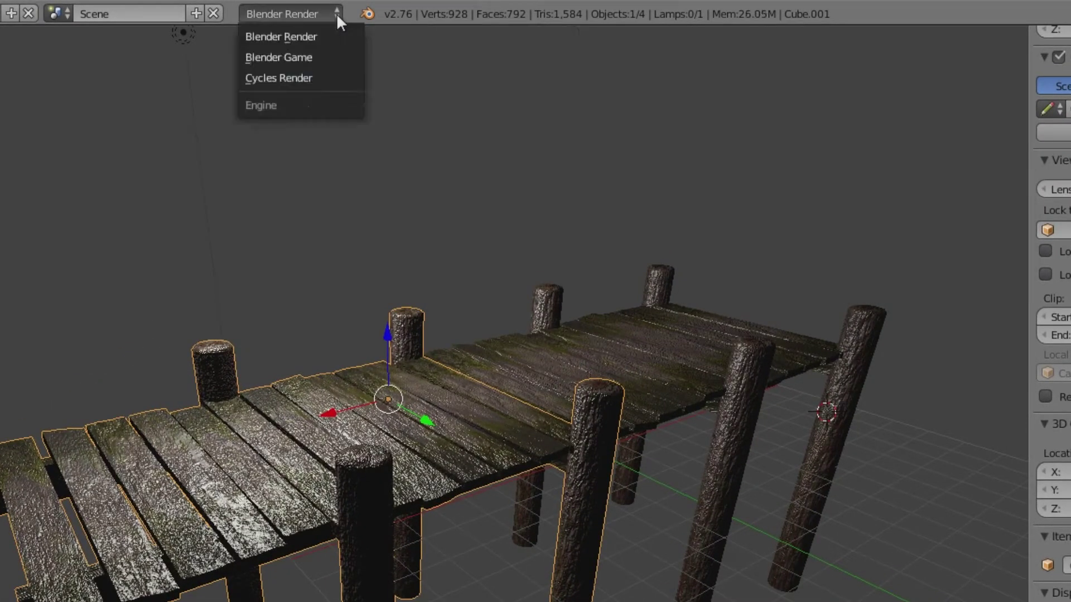
click(299, 74)
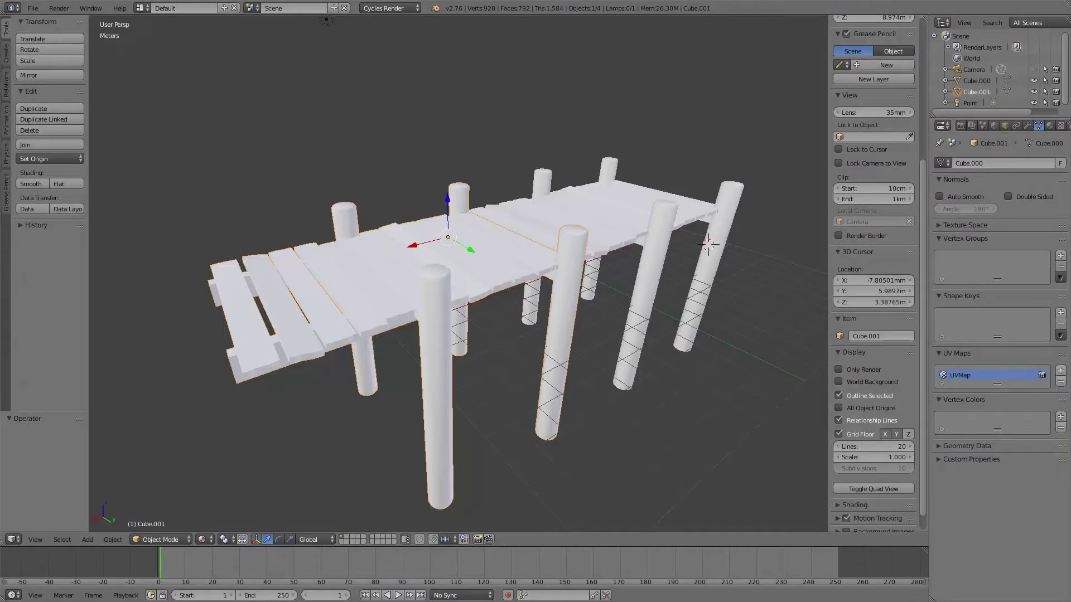
click(418, 9)
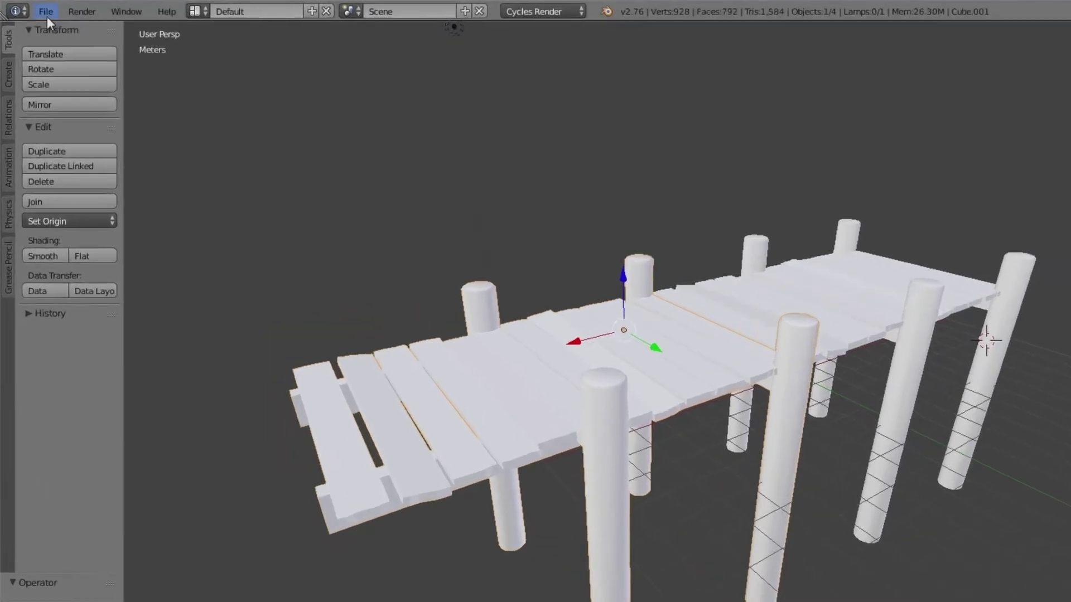
Check the compute device setting in the System section of the user preferences and close the preferences
click(33, 8)
click(122, 212)
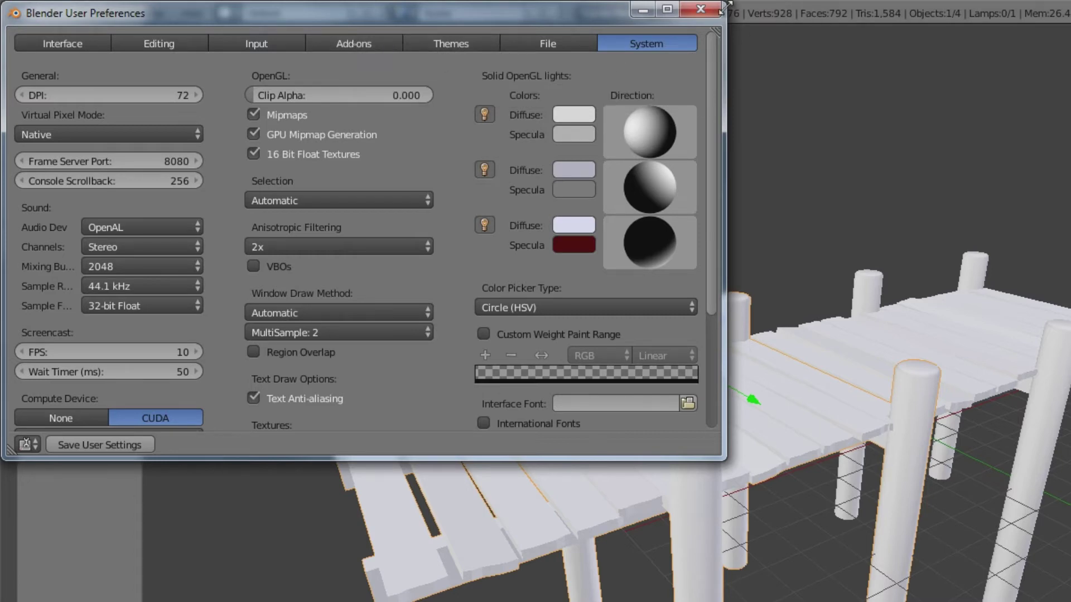
click(701, 9)
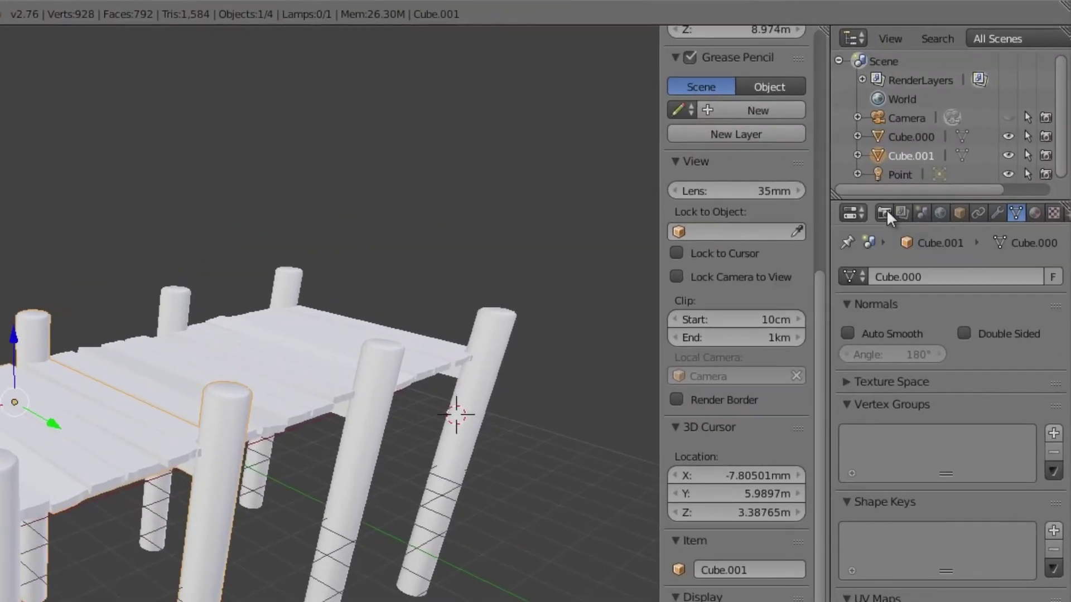
Bring up the scene's render settings and set the viewport shading to Rendered
click(885, 211)
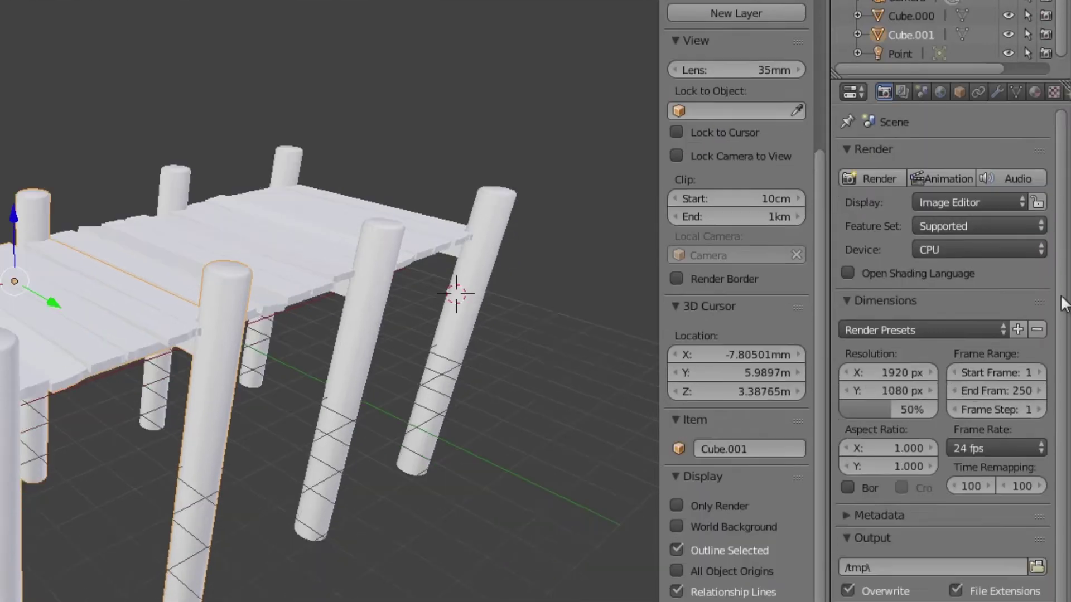
drag(1060, 421, 1054, 475)
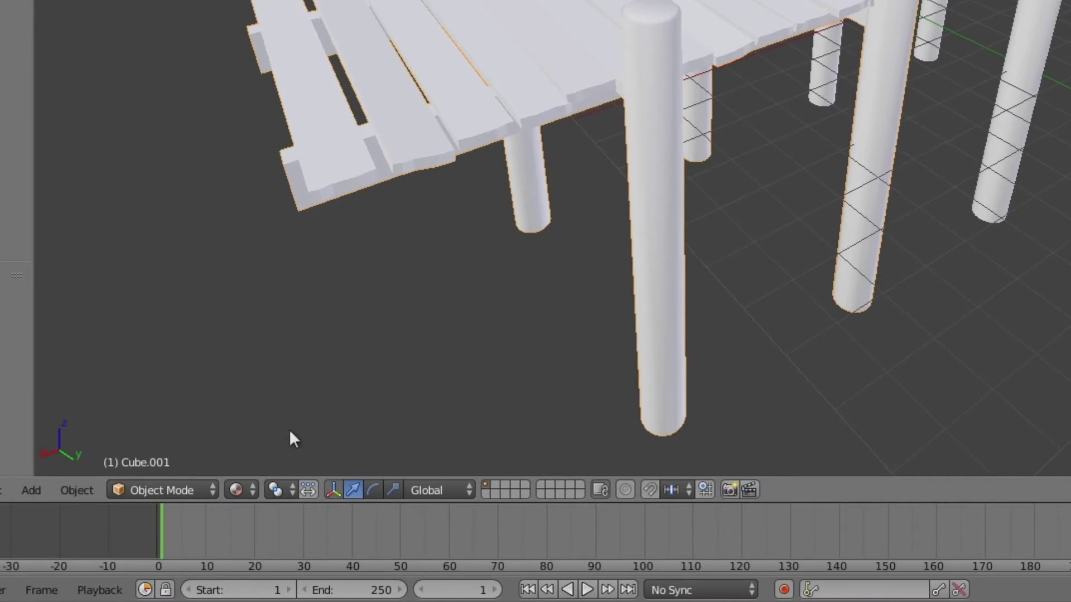
click(239, 491)
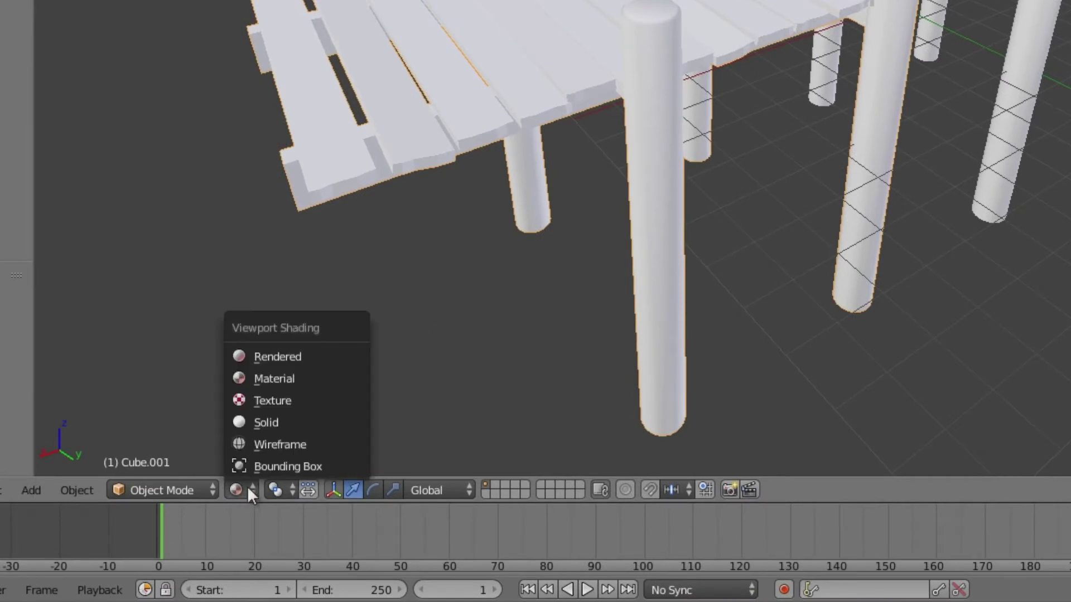
click(277, 357)
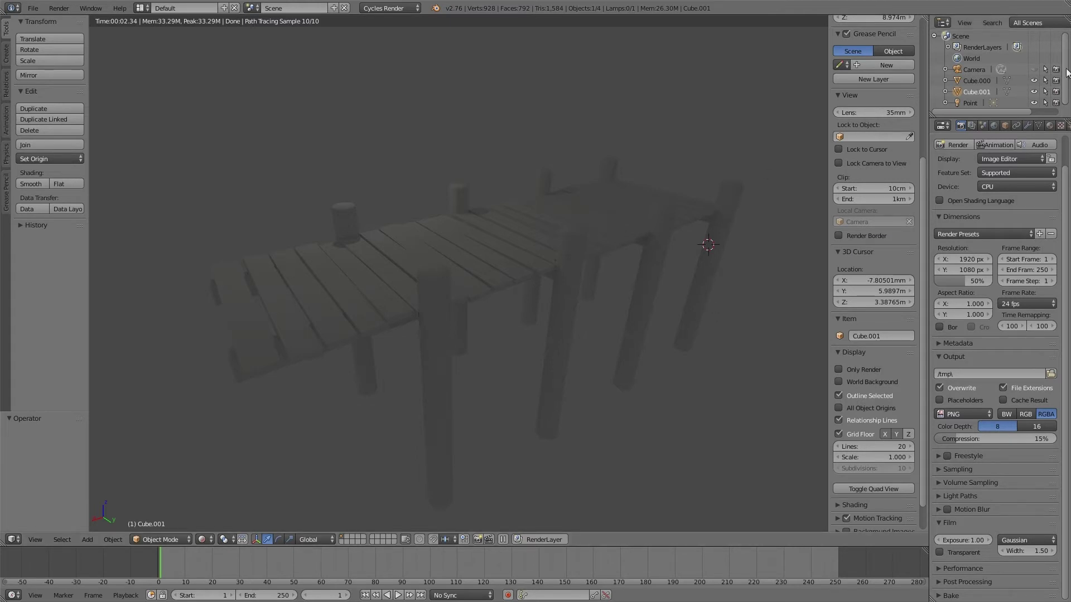
Select the Point lamp, set the viewport to Solid shading and move the lamp about 14.27 m along Y
click(969, 104)
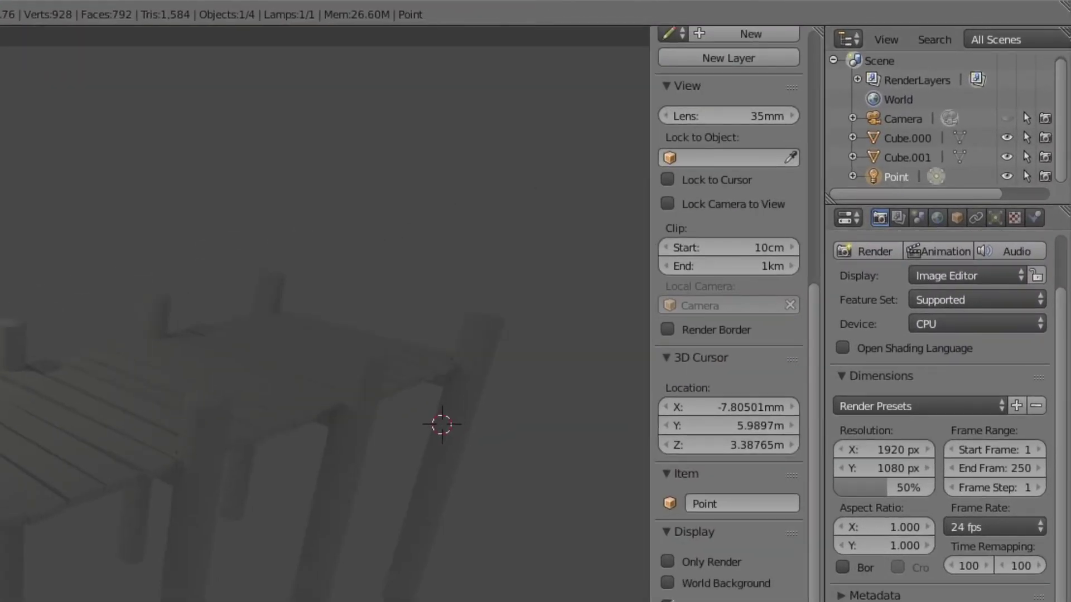
scroll(67, 412, down, 2)
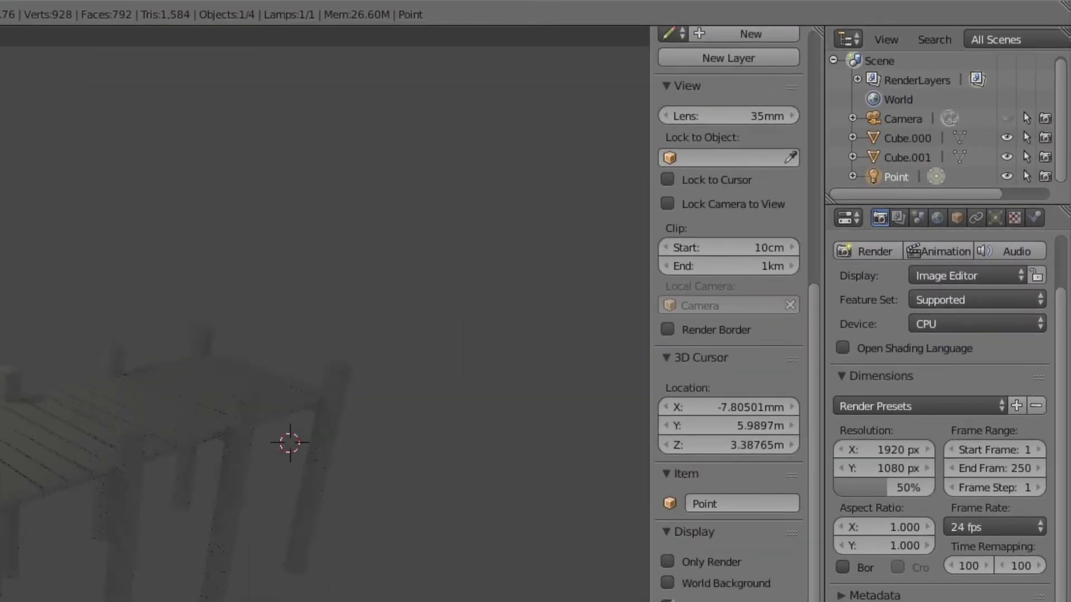
click(160, 541)
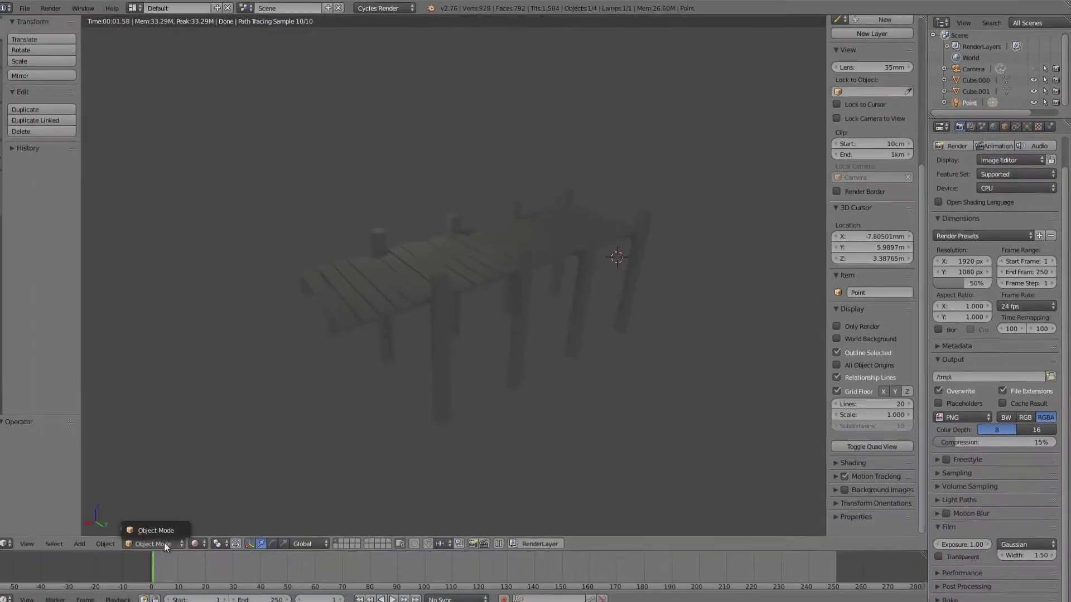
click(158, 541)
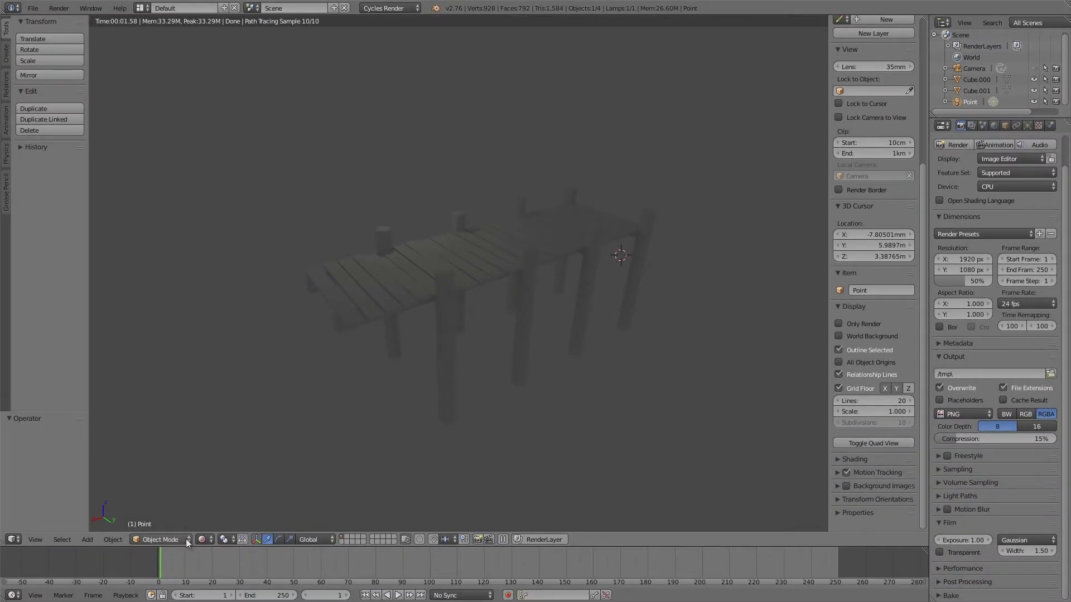
click(205, 540)
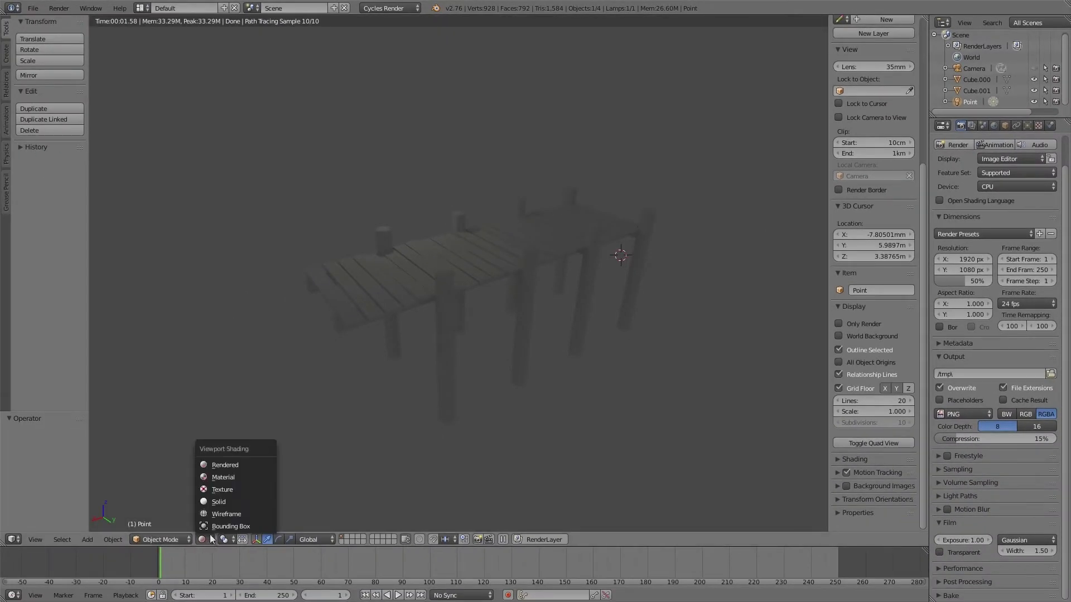
click(230, 499)
drag(389, 113, 568, 160)
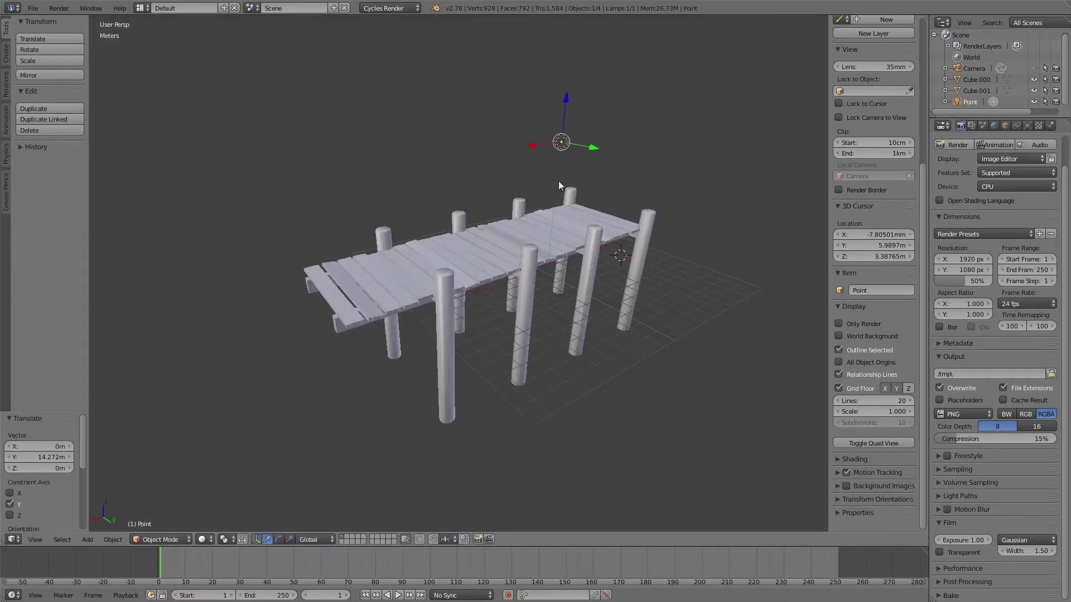
Preview the jetty in Rendered shading and shift the Point lamp freely by about 17 cm in X and -17 cm in Z
click(206, 539)
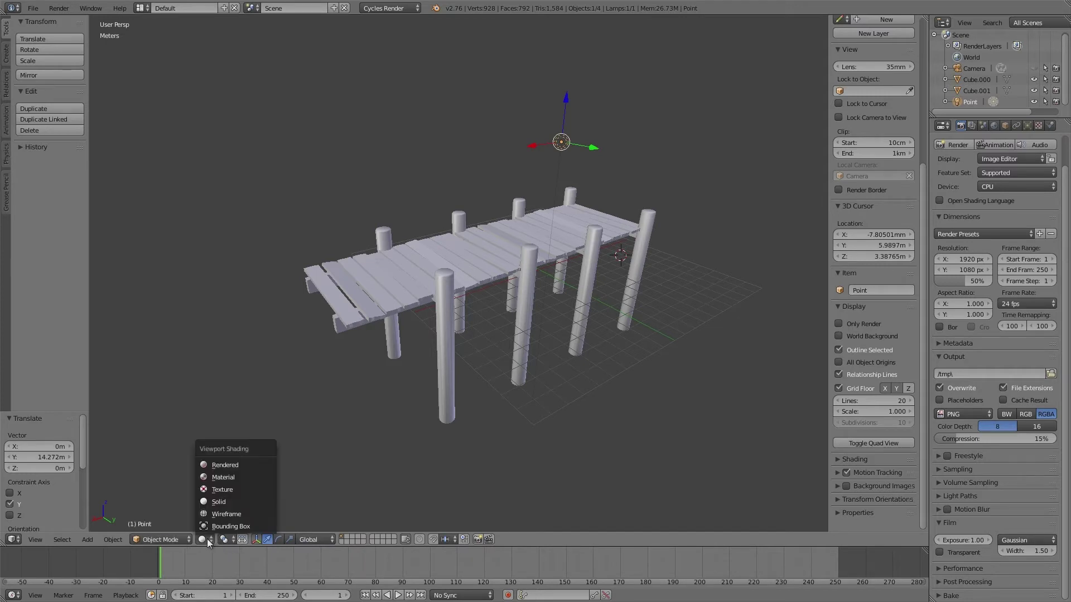
click(226, 464)
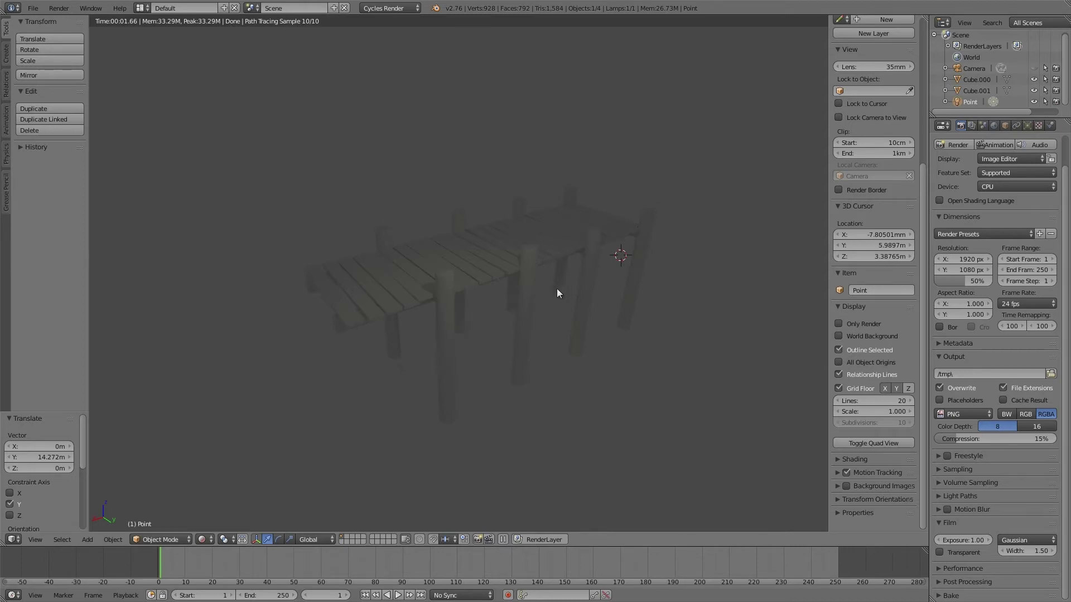
key(g)
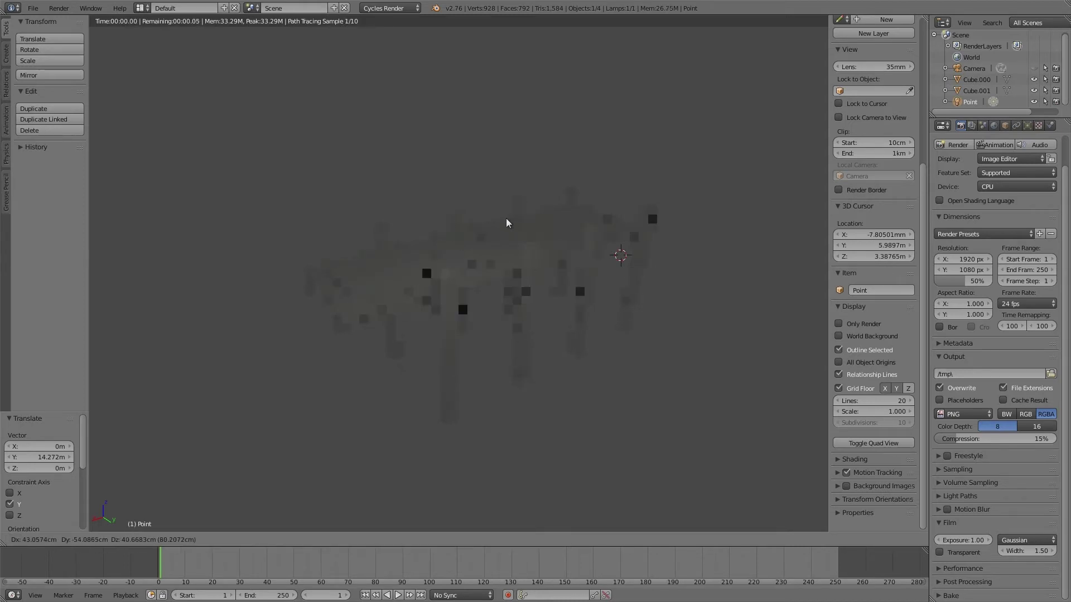
click(561, 255)
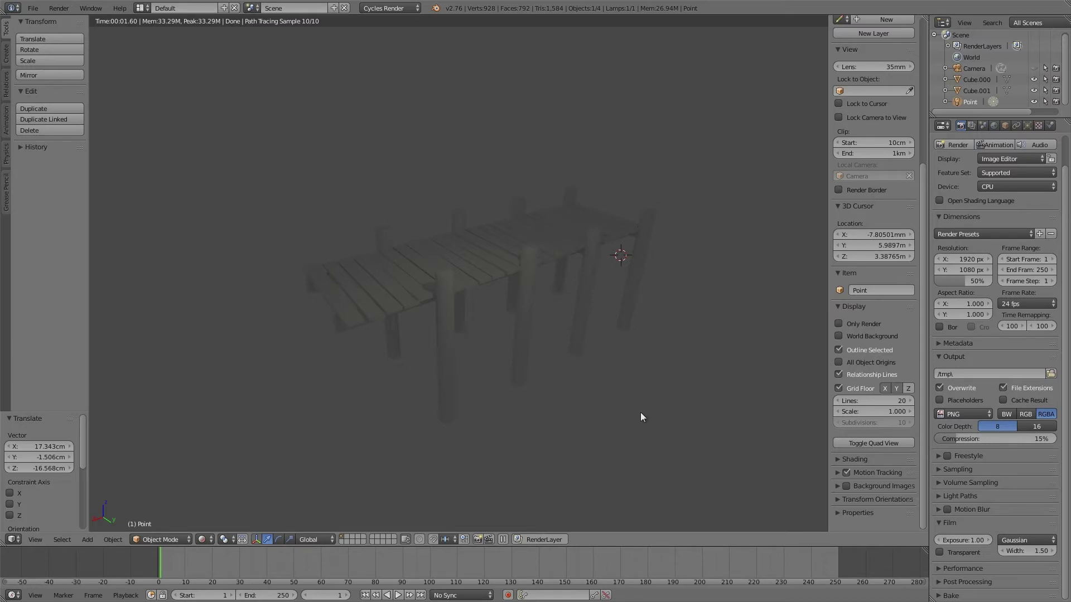
Delete the Point lamp from the scene and set the viewport shading to Solid
right_click(972, 102)
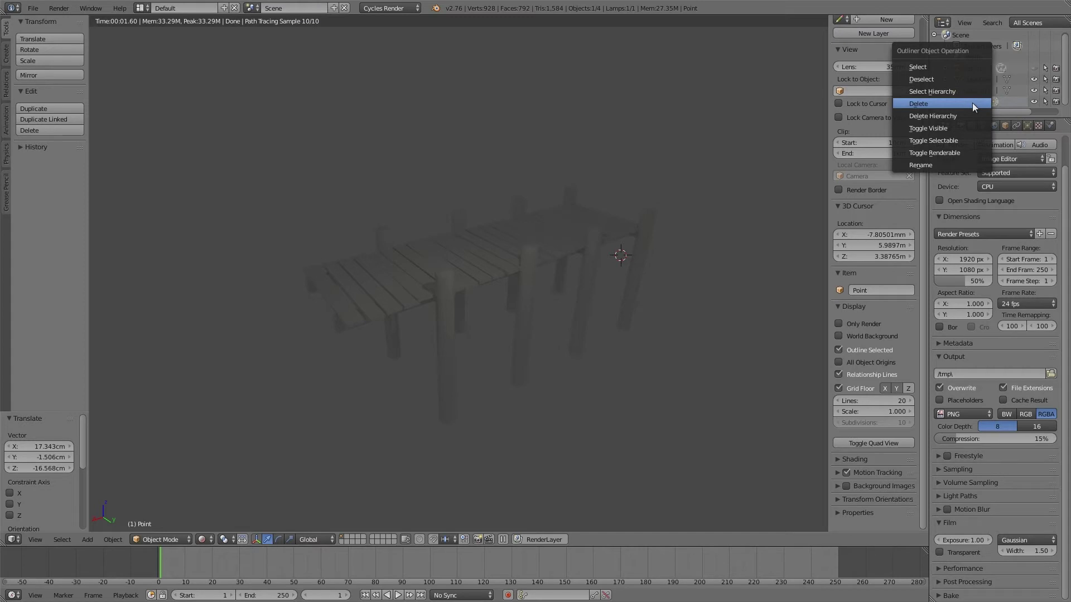
click(925, 100)
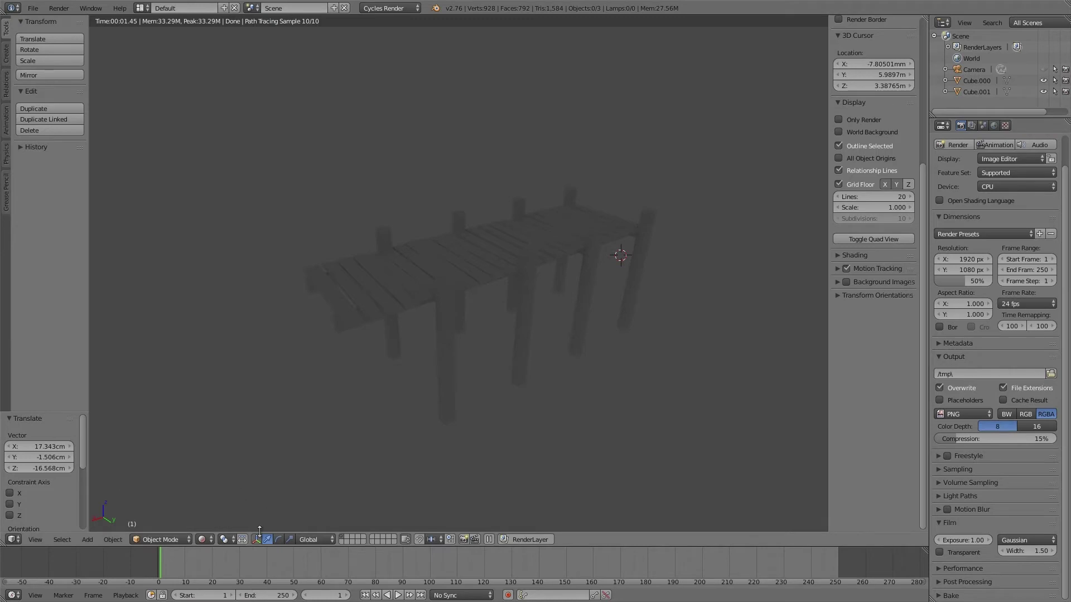
click(202, 540)
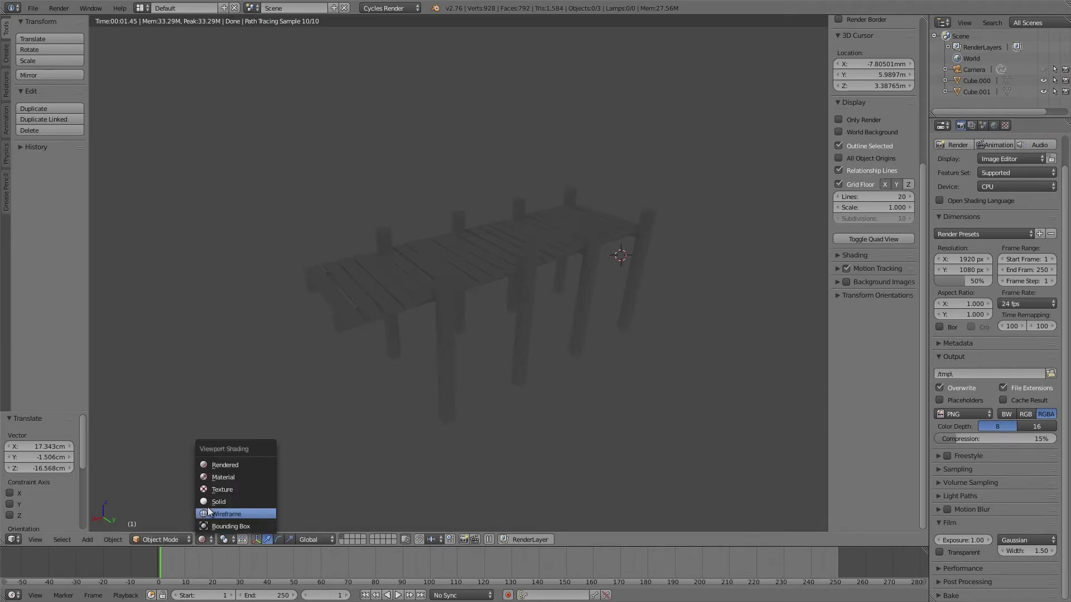
click(224, 502)
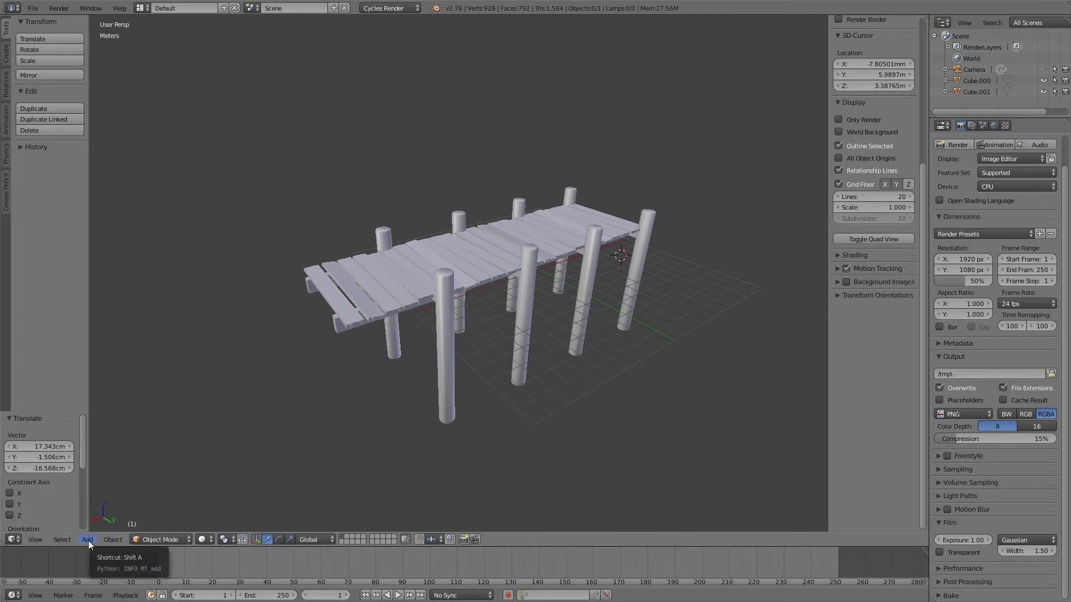
Add a plane mesh and move it about 15.02 m along X, out past the jetty's end
click(162, 540)
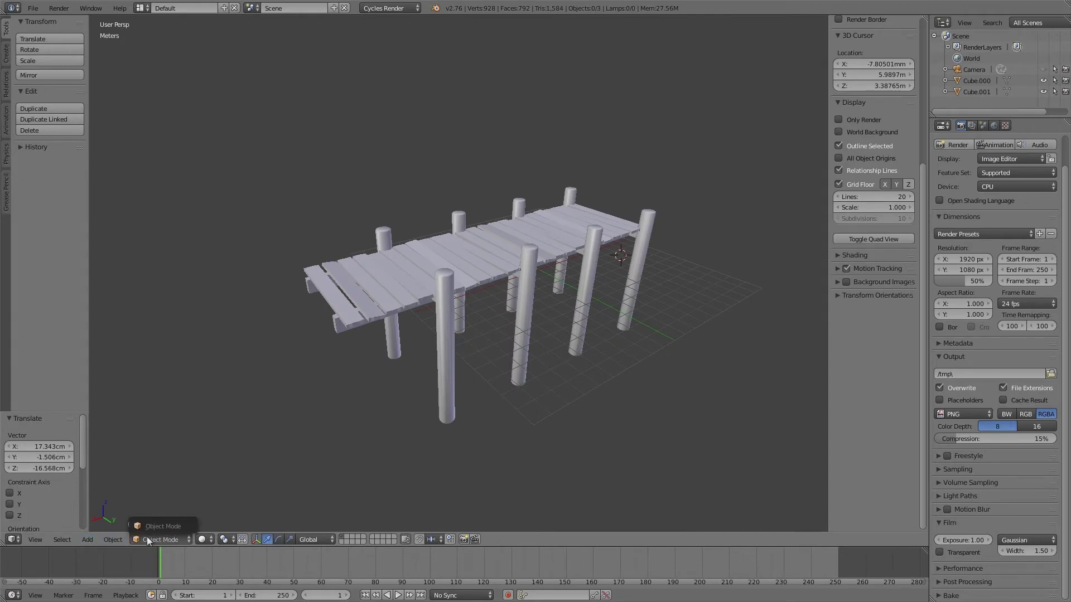
click(88, 540)
mouse_move(94, 526)
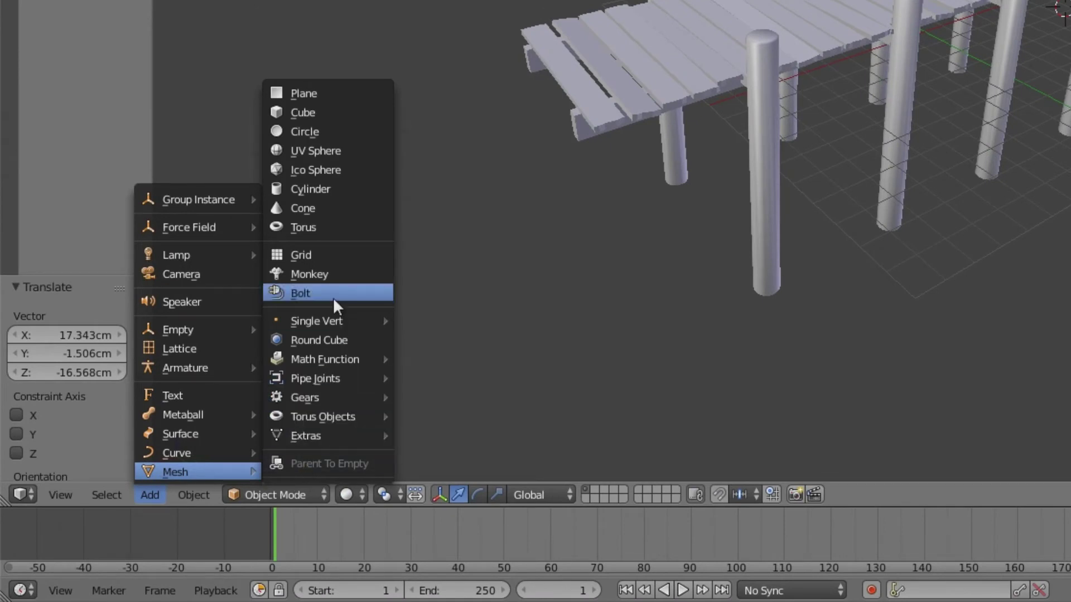
click(310, 91)
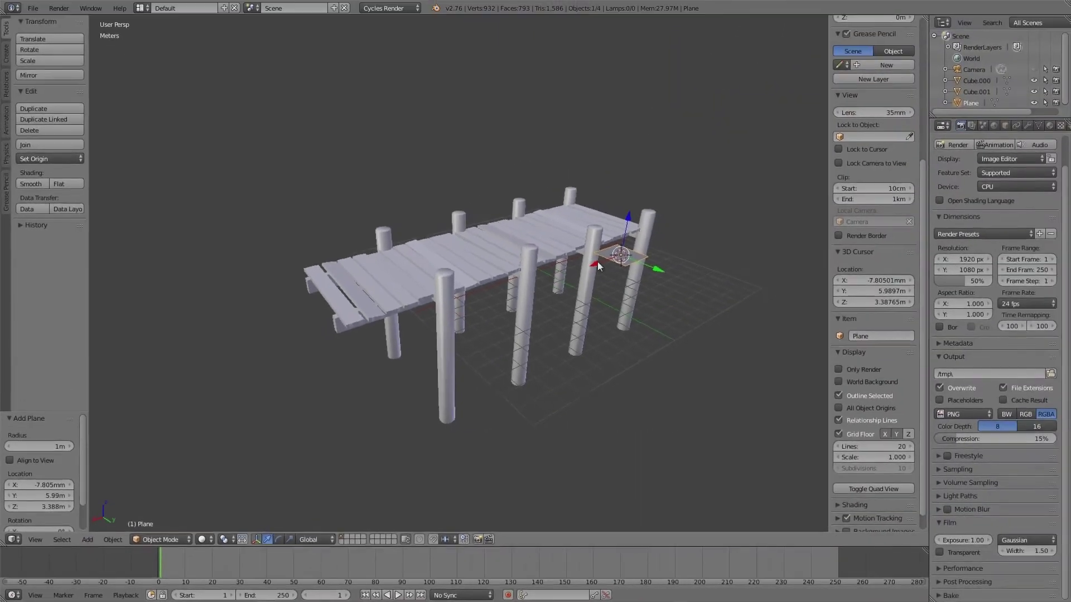
drag(599, 266, 373, 388)
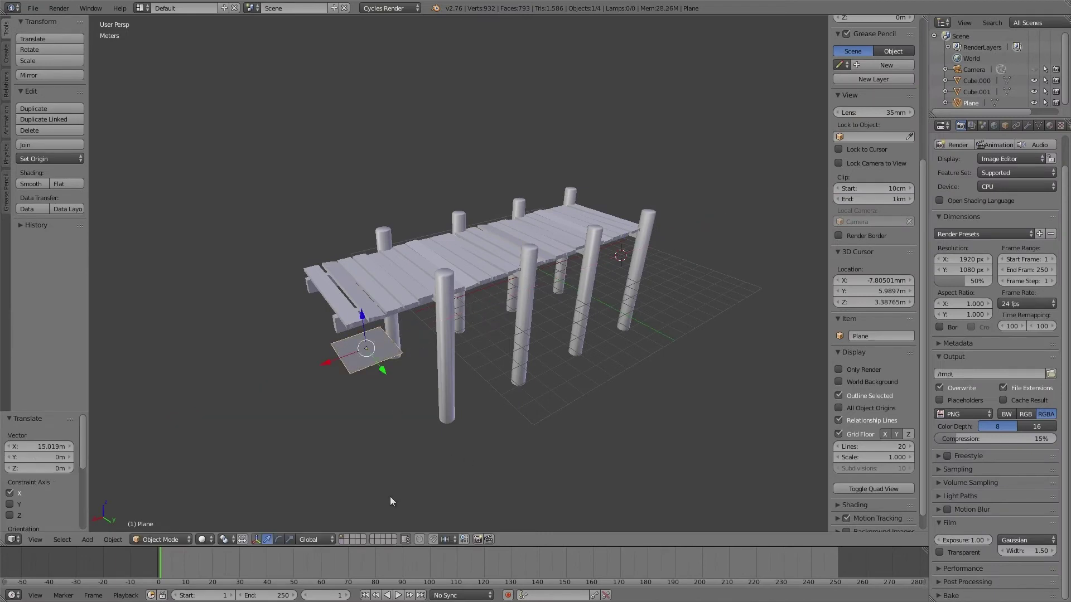
Scale the plane up uniformly by about 4.29 and move it about -14.6 m along Y to the jetty's far side
click(291, 541)
drag(373, 346, 397, 336)
mouse_move(420, 316)
middle_down()
mouse_move(439, 304)
mouse_move(437, 322)
middle_up()
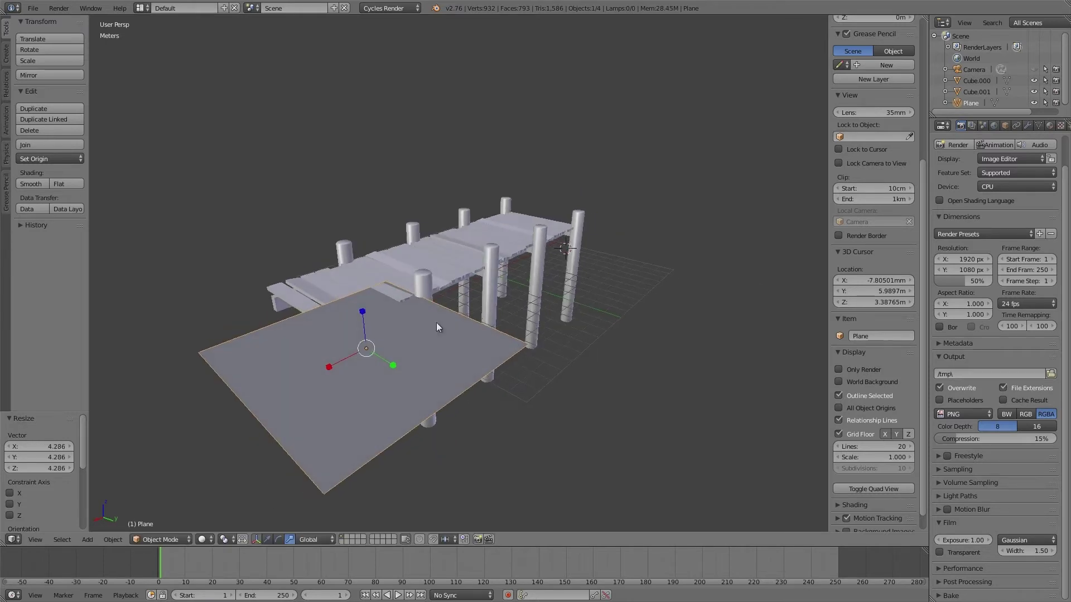
click(267, 540)
drag(392, 368, 253, 284)
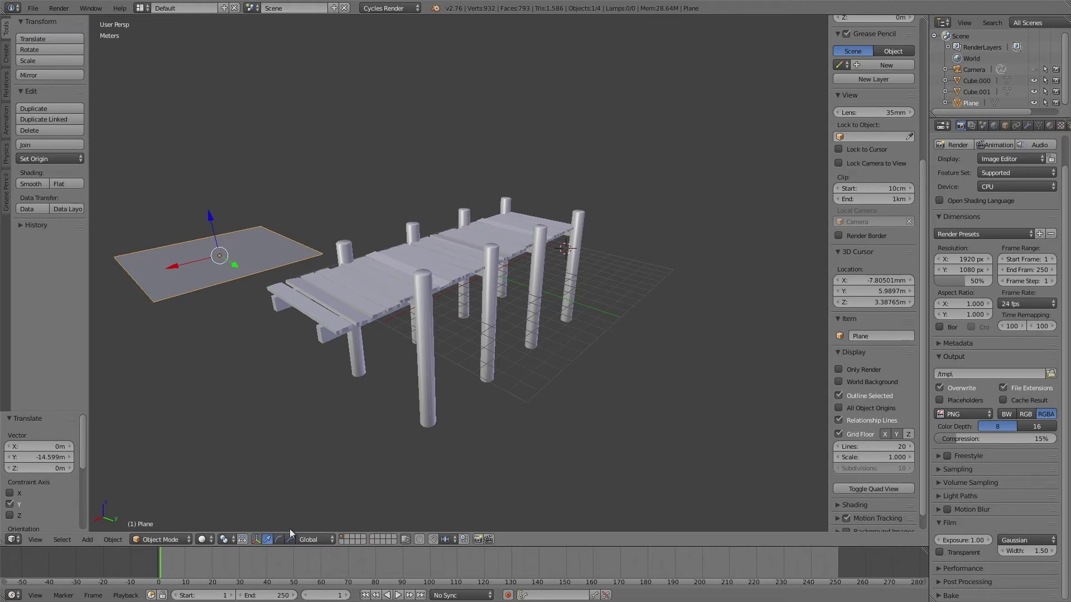
Rotate the plane so it tilts towards the jetty and move it about -8.07 m along X
click(279, 539)
drag(222, 234, 205, 110)
click(267, 539)
drag(153, 166, 282, 158)
mouse_move(313, 199)
middle_down()
mouse_move(399, 205)
mouse_move(300, 220)
mouse_move(332, 194)
middle_up()
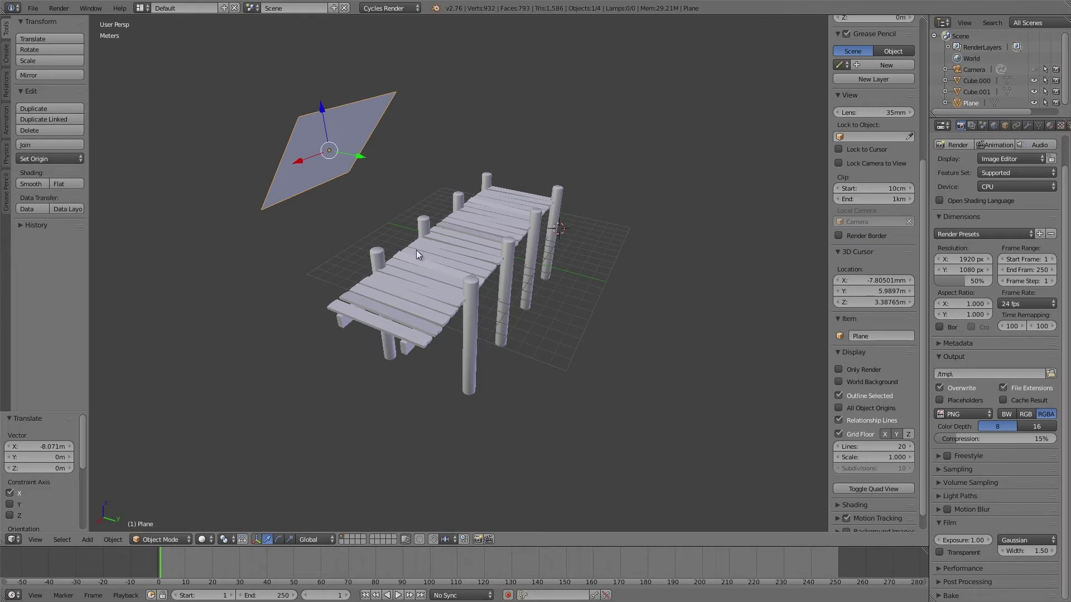
Raise the plane about 2.73 m along Z and set the viewport shading to Rendered
mouse_move(344, 148)
middle_down()
mouse_move(275, 132)
mouse_move(336, 139)
middle_up()
drag(322, 110, 308, 69)
middle_drag(308, 73, 374, 144)
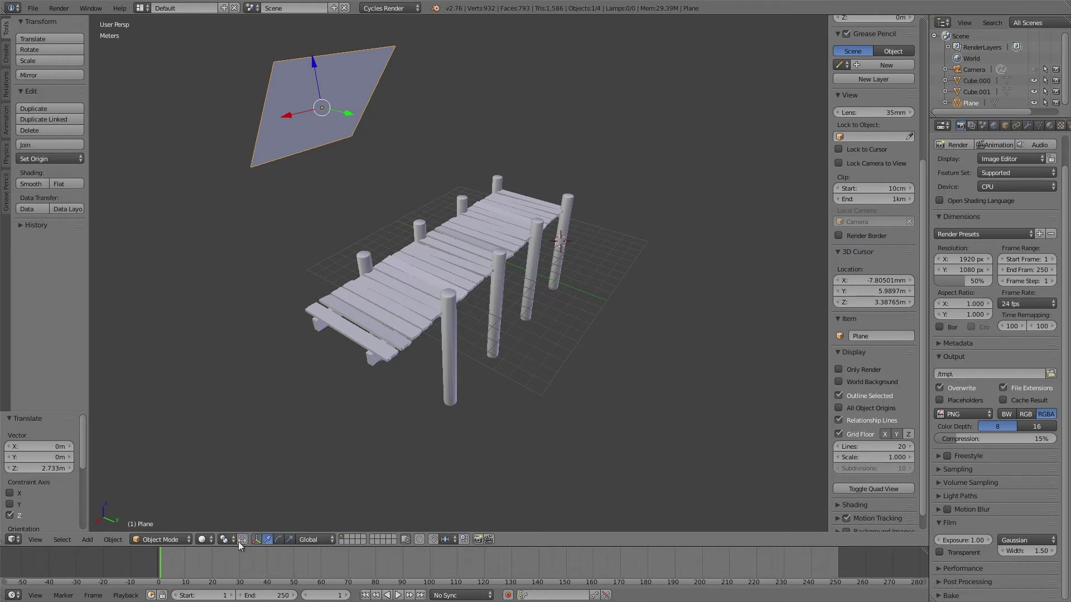
click(209, 540)
click(226, 466)
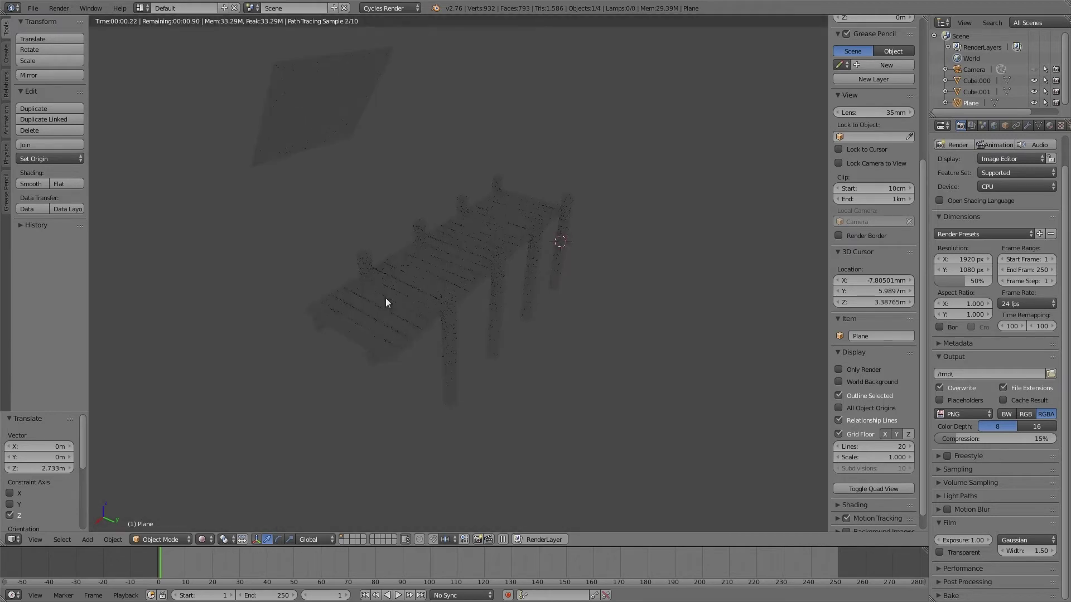
middle_drag(404, 280, 401, 280)
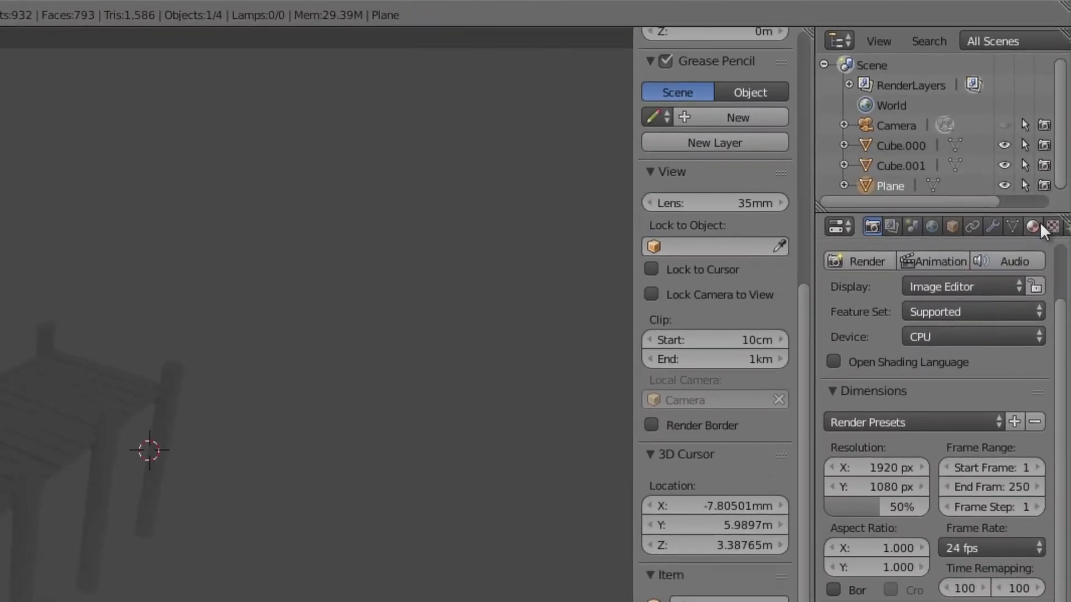
Give the plane a new material with a pale yellow colour
click(1036, 224)
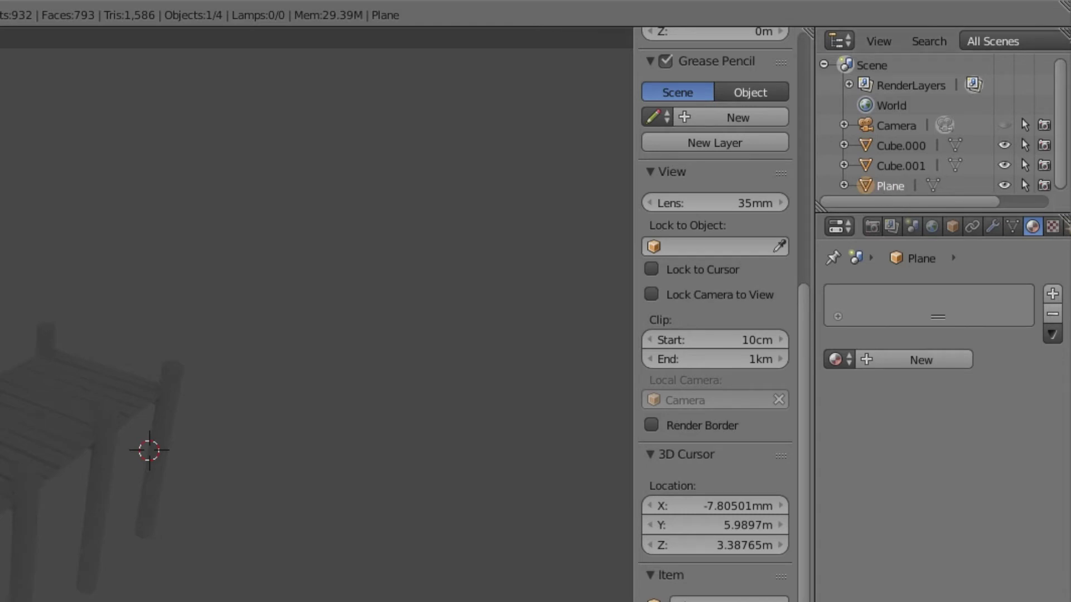
click(917, 362)
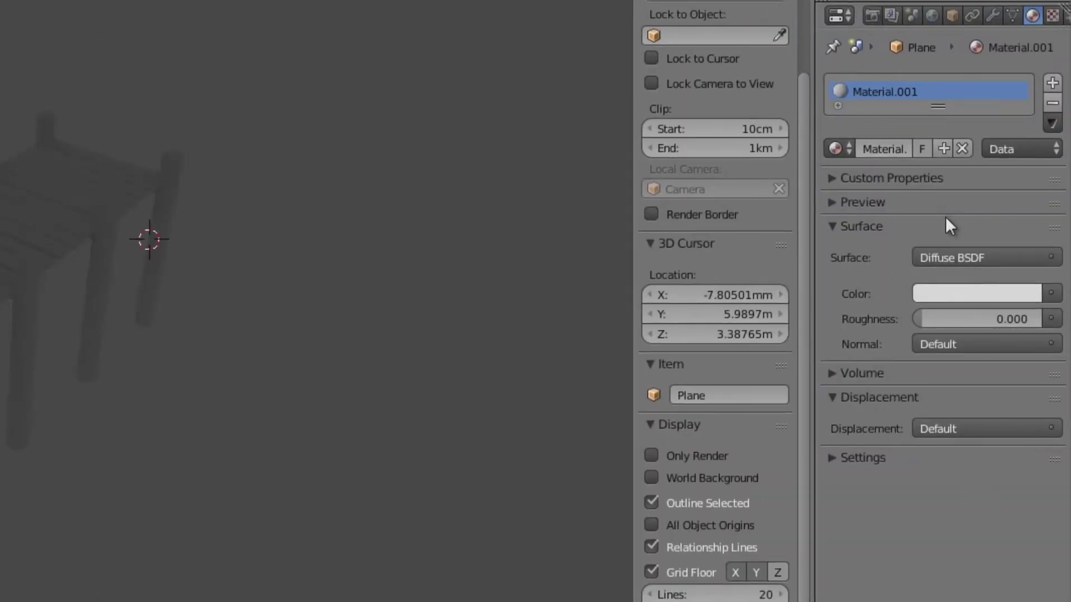
click(990, 294)
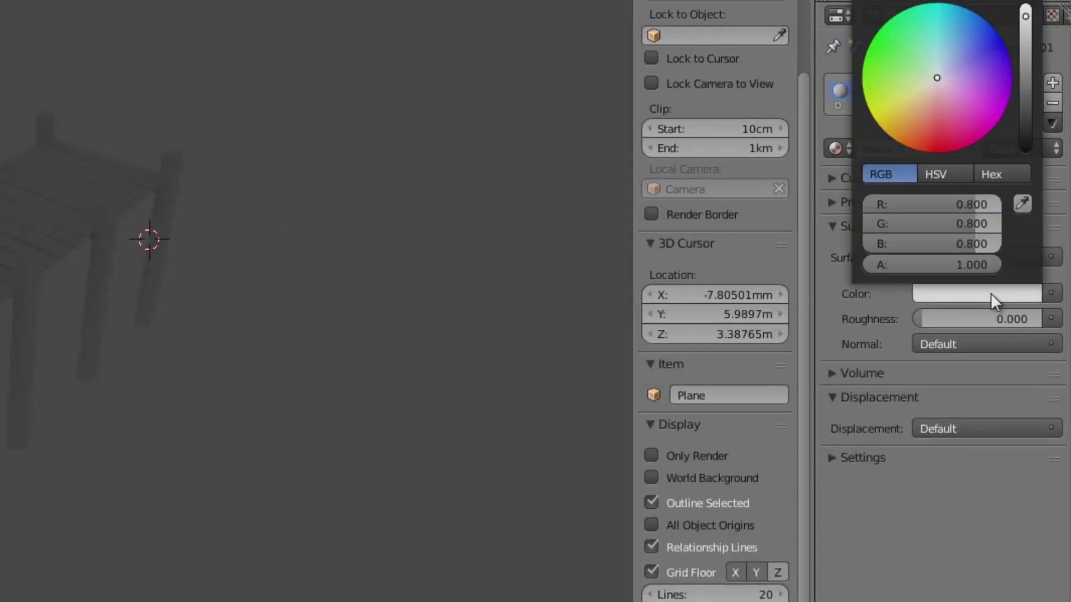
drag(937, 78, 927, 83)
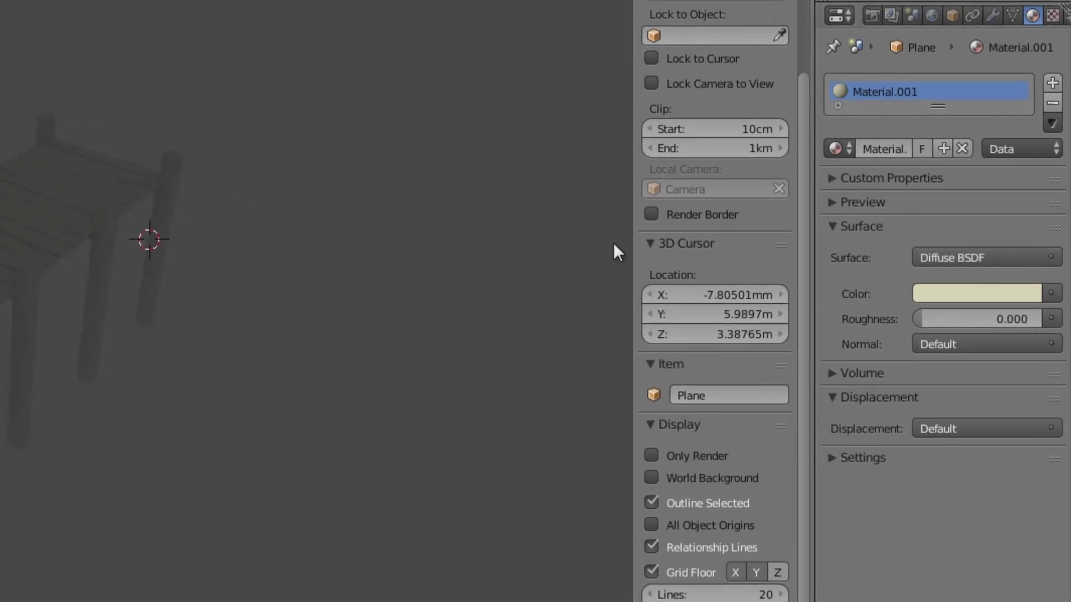
Change the surface shader of the plane's material to Emission
click(996, 260)
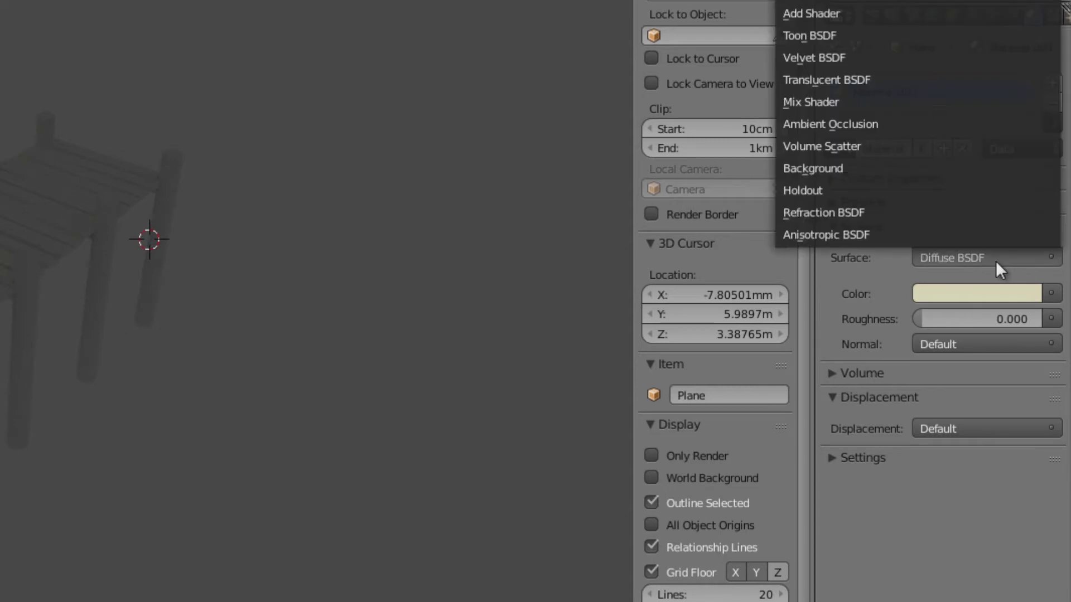
click(985, 263)
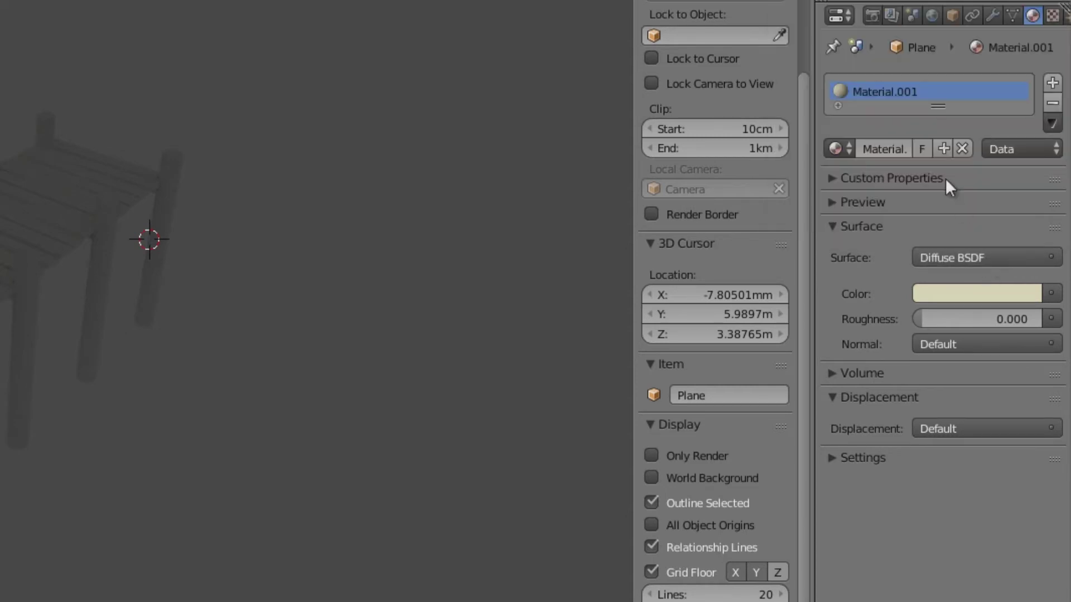
click(996, 263)
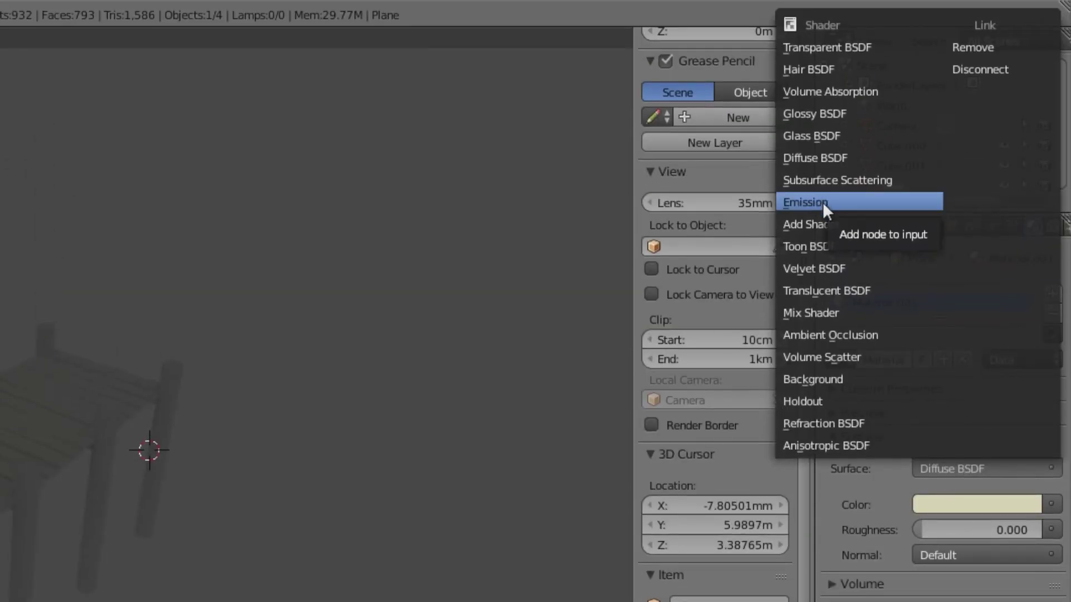
click(822, 202)
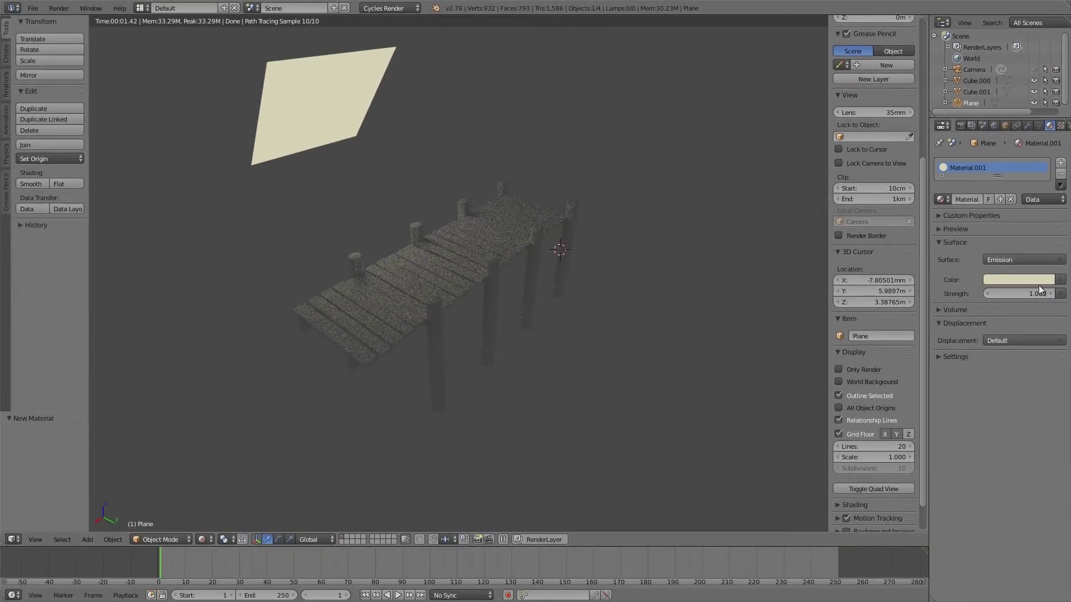
Set the emission strength of the plane's material to 7.7
middle_drag(463, 225, 469, 218)
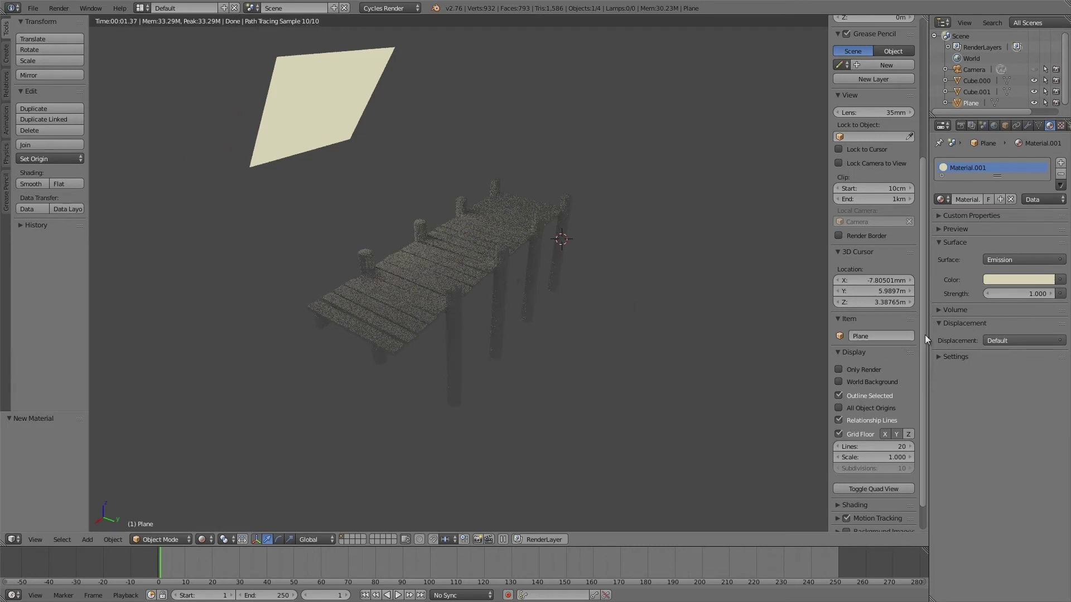
middle_drag(447, 263, 434, 262)
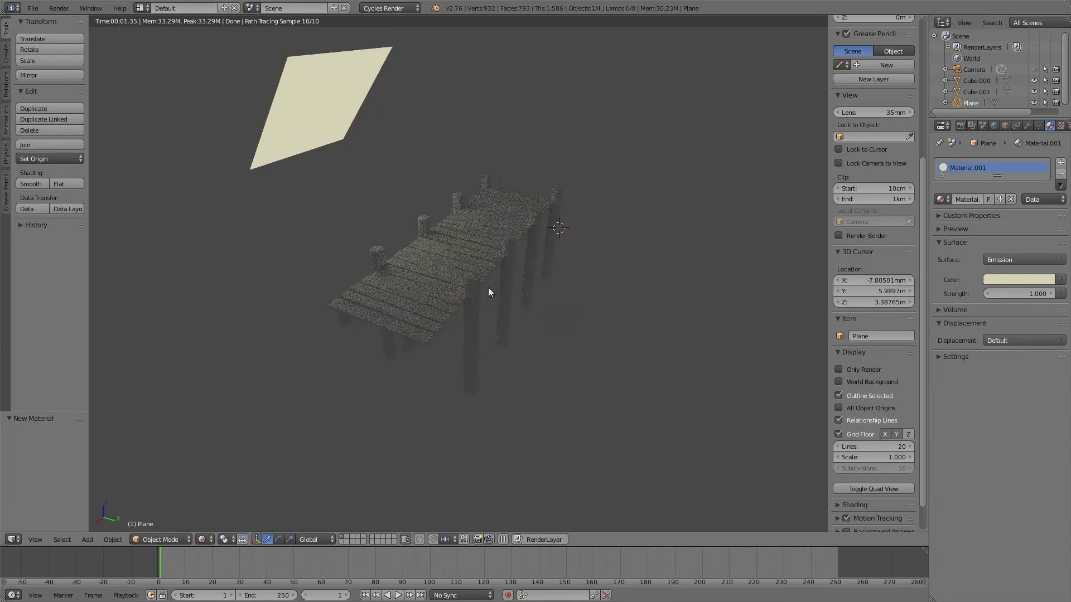
middle_drag(487, 286, 498, 279)
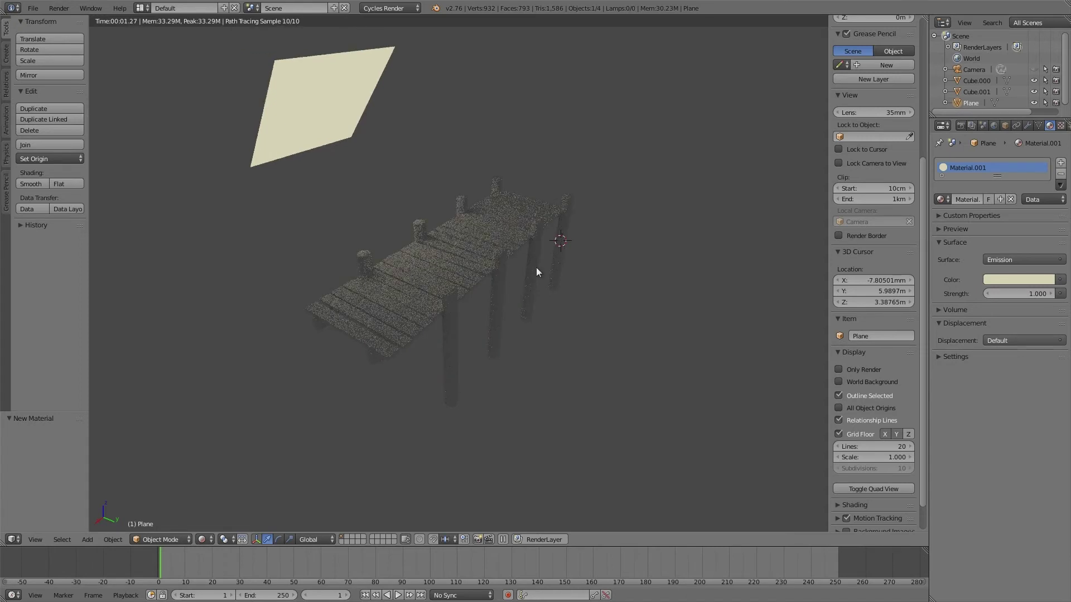
scroll(563, 330, up, 1)
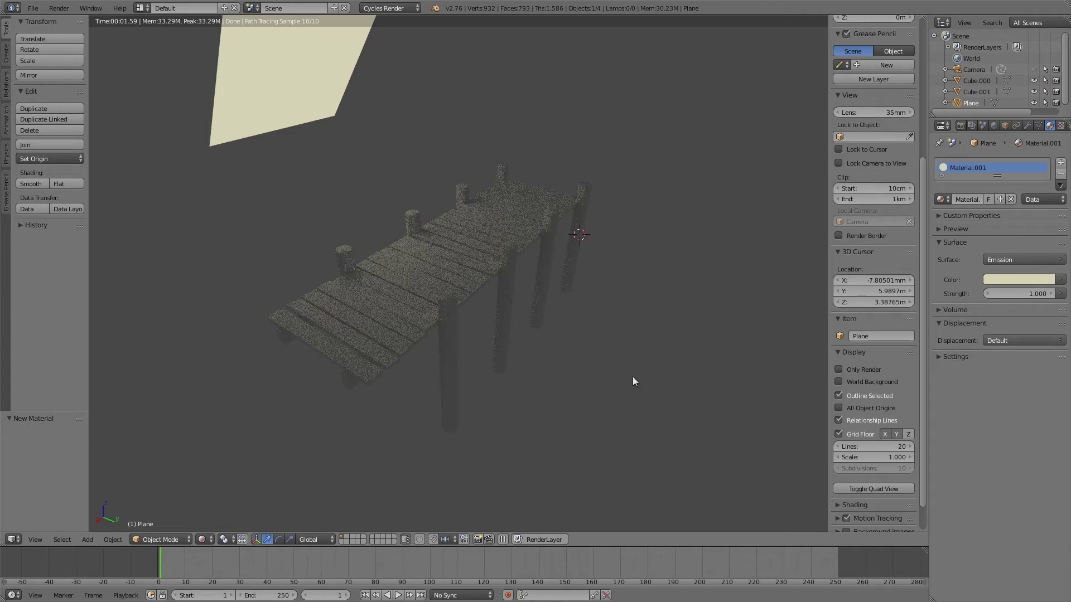
scroll(614, 360, down, 1)
scroll(614, 360, up, 1)
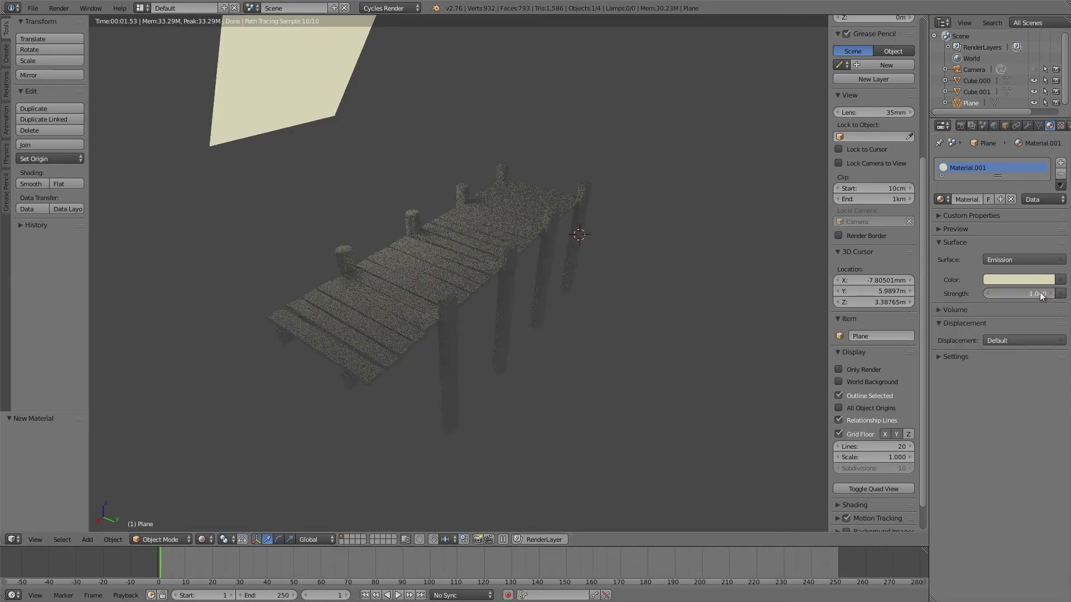
mouse_move(1041, 296)
mouse_down()
mouse_move(13, 295)
mouse_move(1054, 297)
mouse_move(997, 299)
mouse_move(1049, 304)
mouse_move(1029, 302)
mouse_up()
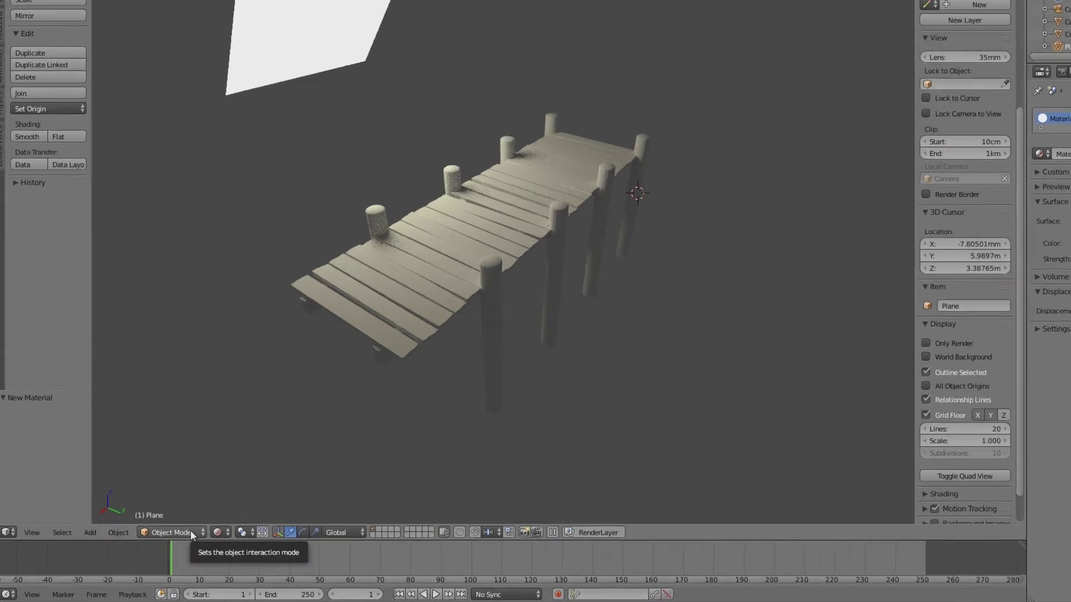
Set the viewport shading to Solid while staying in Object Mode
click(177, 538)
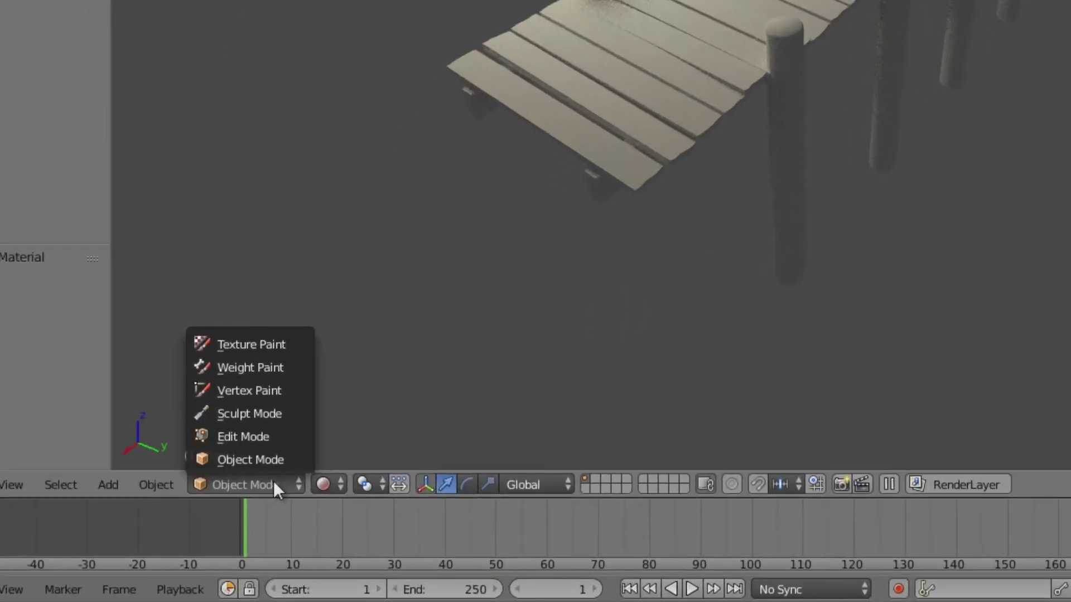
click(260, 459)
click(345, 483)
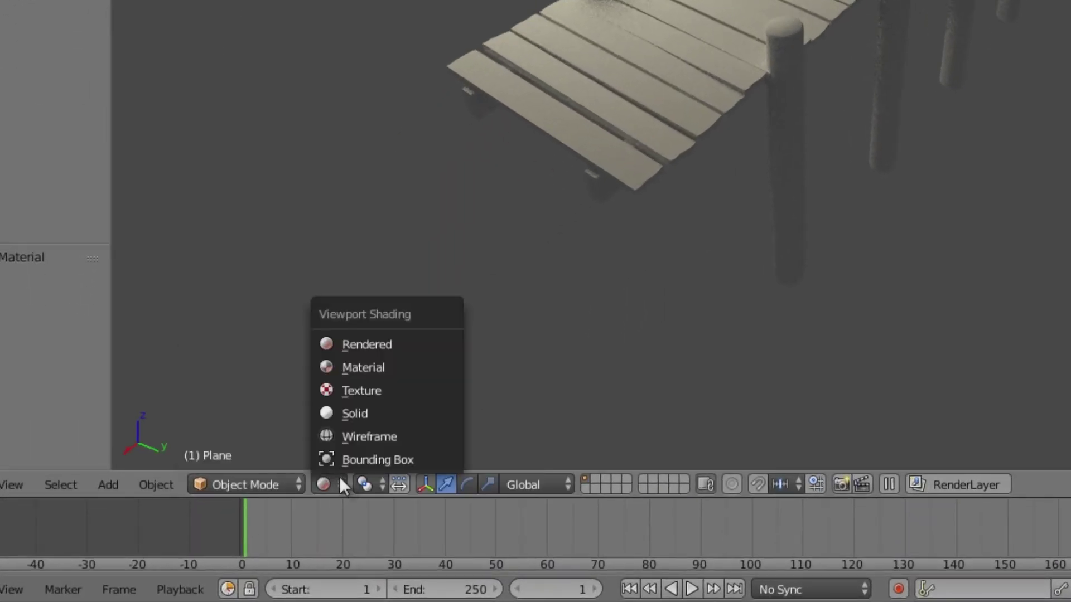
click(358, 415)
scroll(474, 262, down, 3)
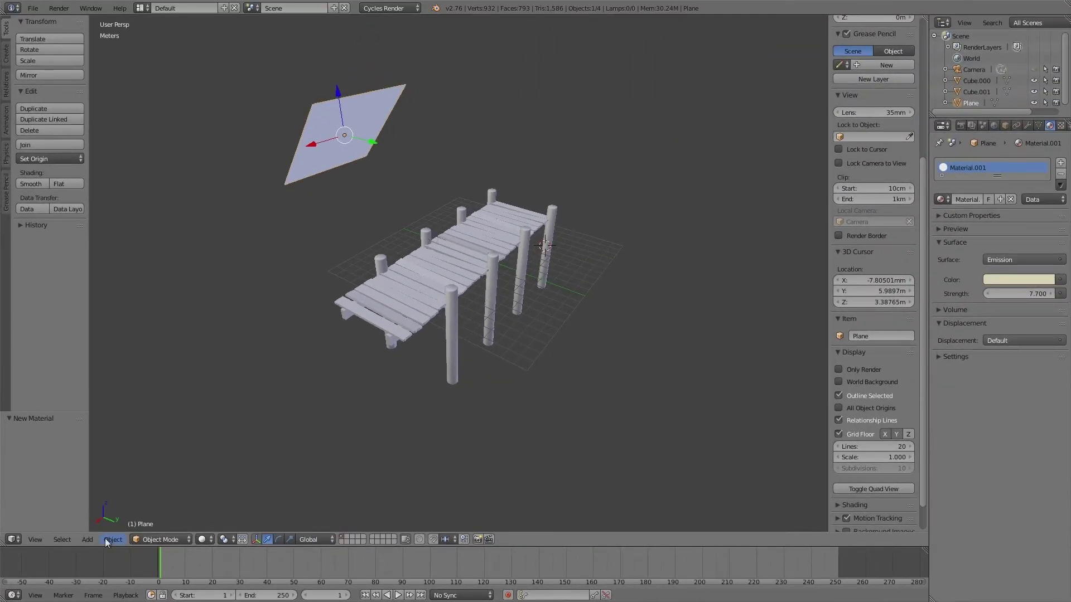
Add a second plane mesh and move it about 6 m along Y, away from the jetty
click(88, 539)
mouse_move(97, 528)
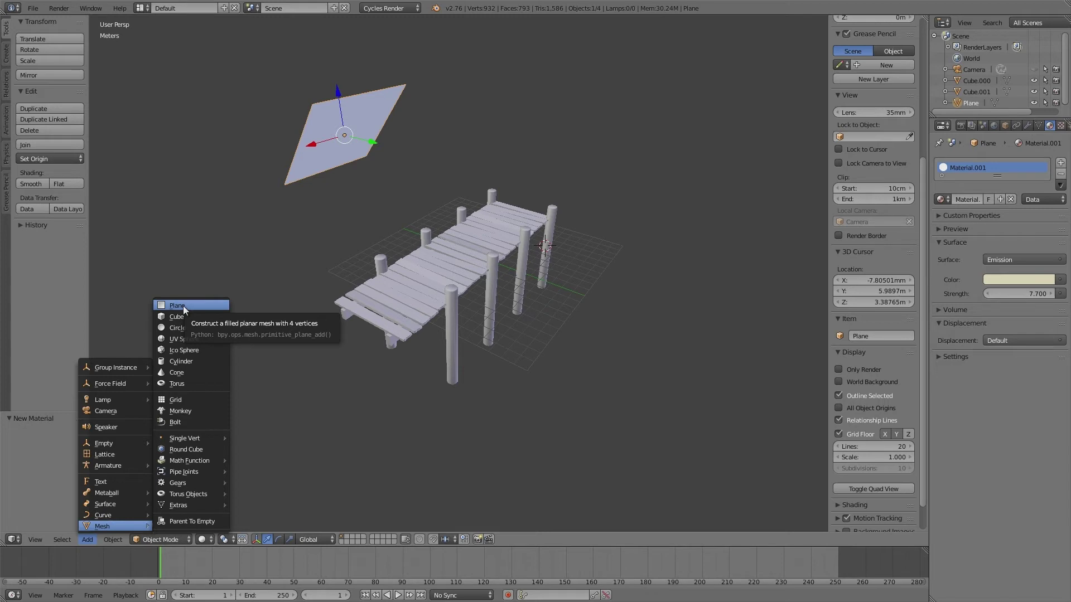
click(183, 305)
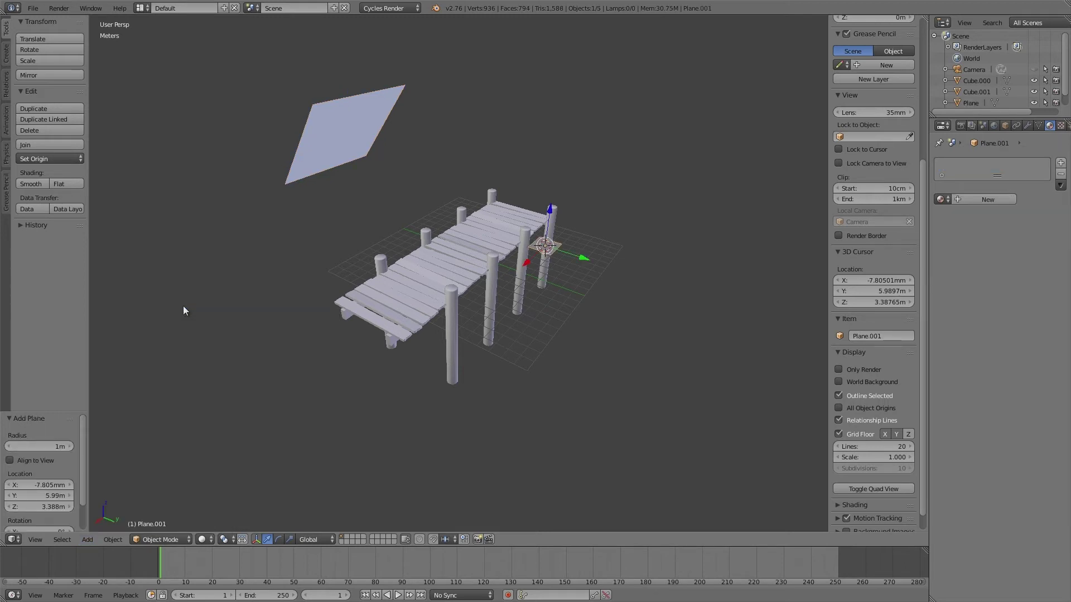
drag(587, 259, 662, 283)
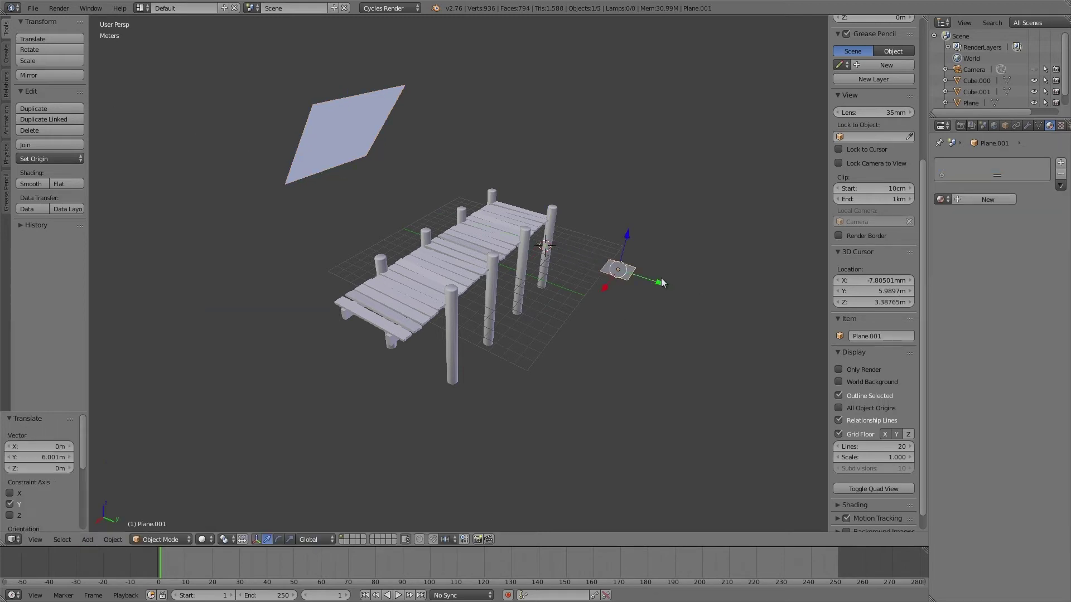
Rotate the second plane about 106.9° around X and scale it up uniformly by about 5.78
click(279, 540)
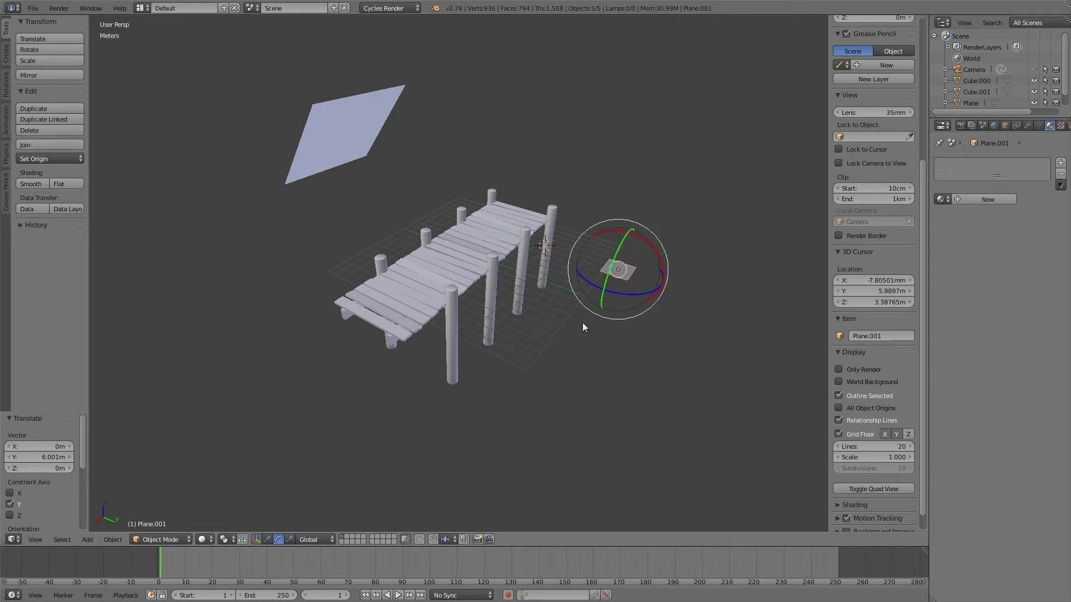
drag(656, 250, 488, 141)
click(290, 540)
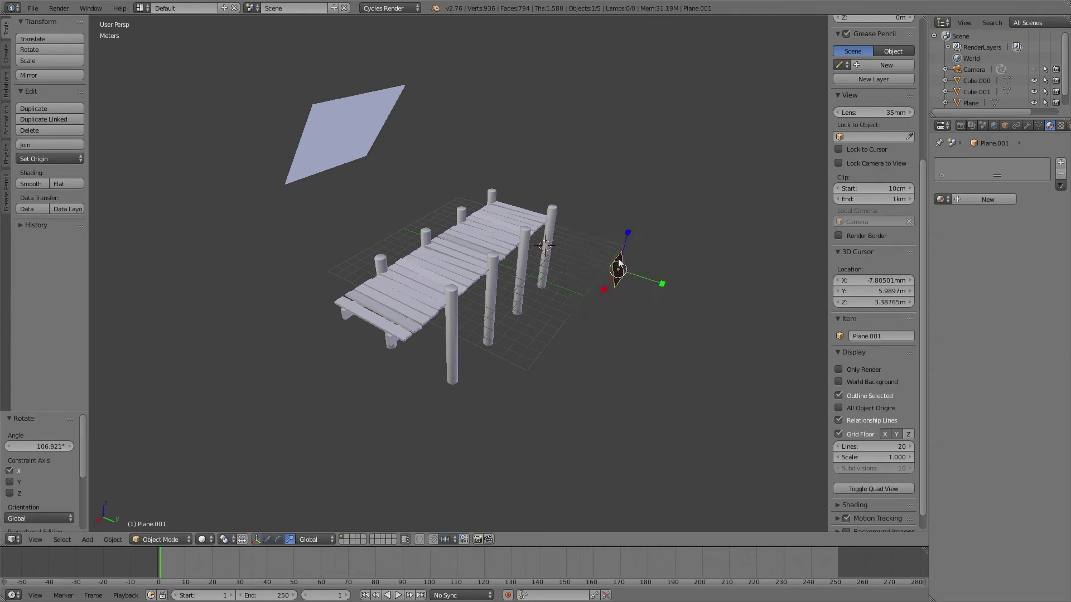
drag(618, 269, 637, 251)
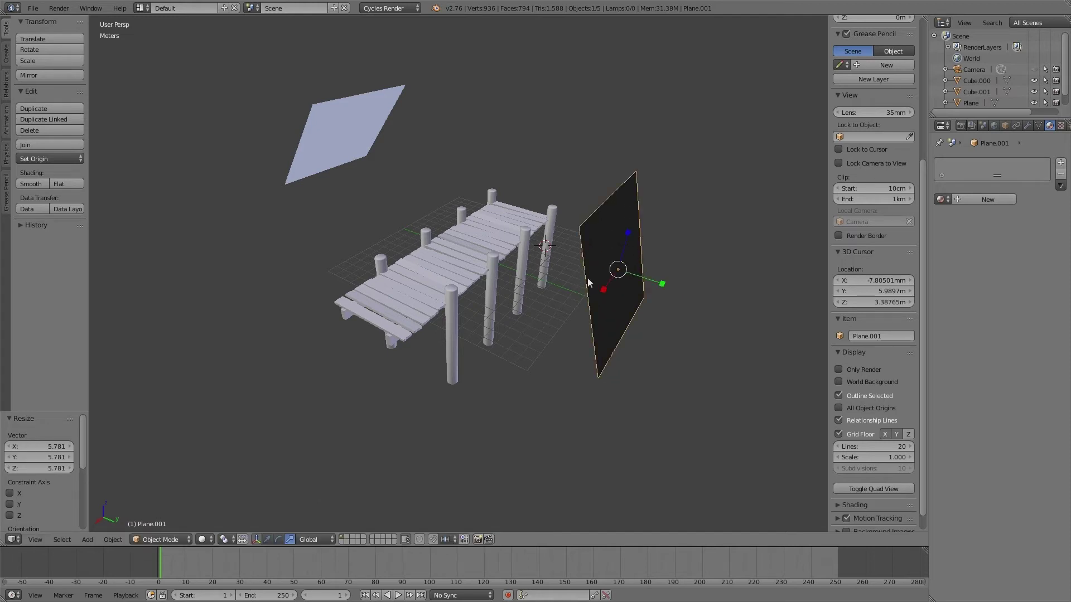
Raise the second plane along Z above the jetty and tilt it about 32.9° around X
middle_drag(587, 278, 508, 286)
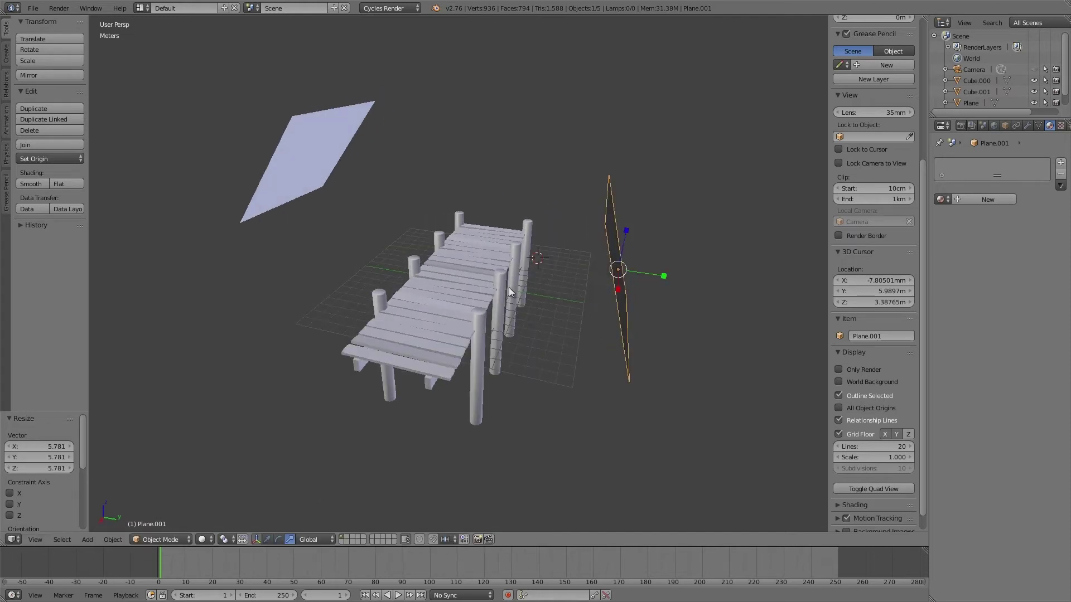
click(268, 539)
drag(625, 233, 613, 98)
click(278, 539)
middle_drag(612, 184, 554, 204)
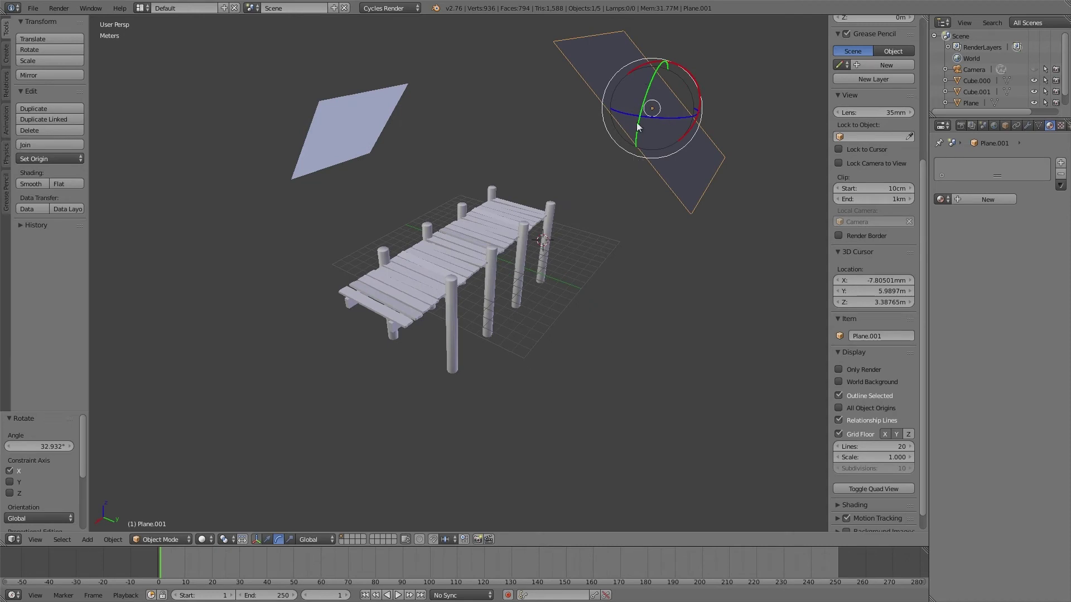
Set the viewport shading to Rendered with the second plane selected
click(170, 539)
click(202, 540)
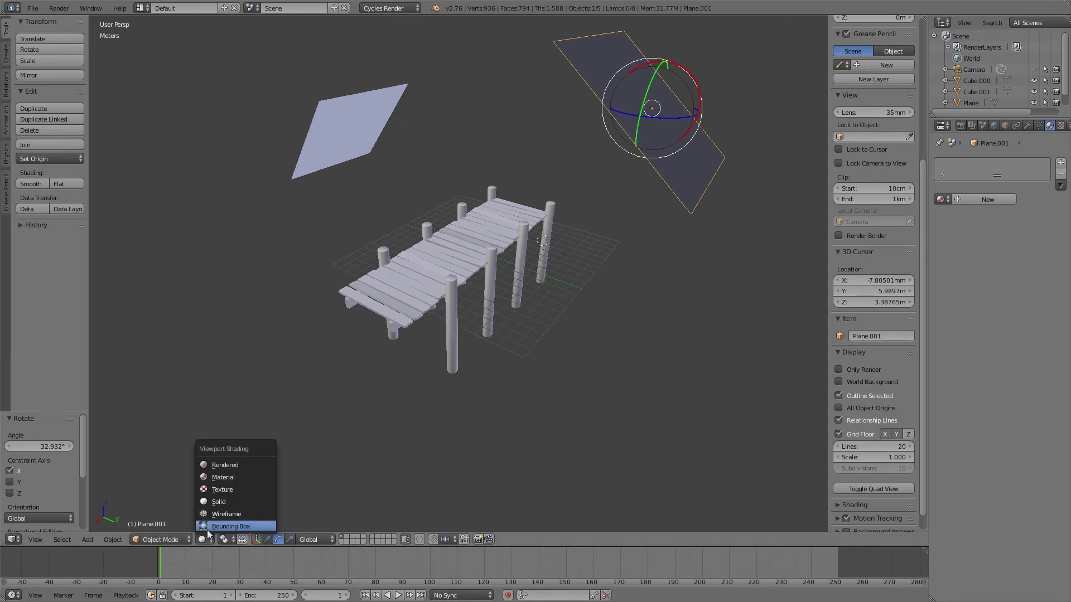
click(232, 462)
click(645, 106)
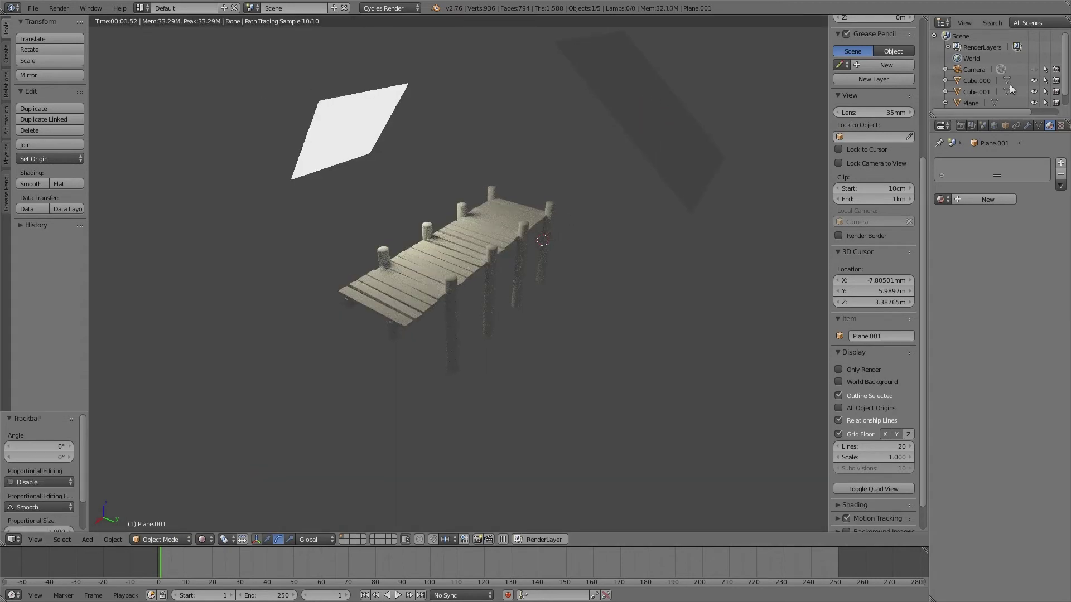
Give the second plane a new material with a light blue colour and an Emission surface shader
drag(1065, 76, 1065, 87)
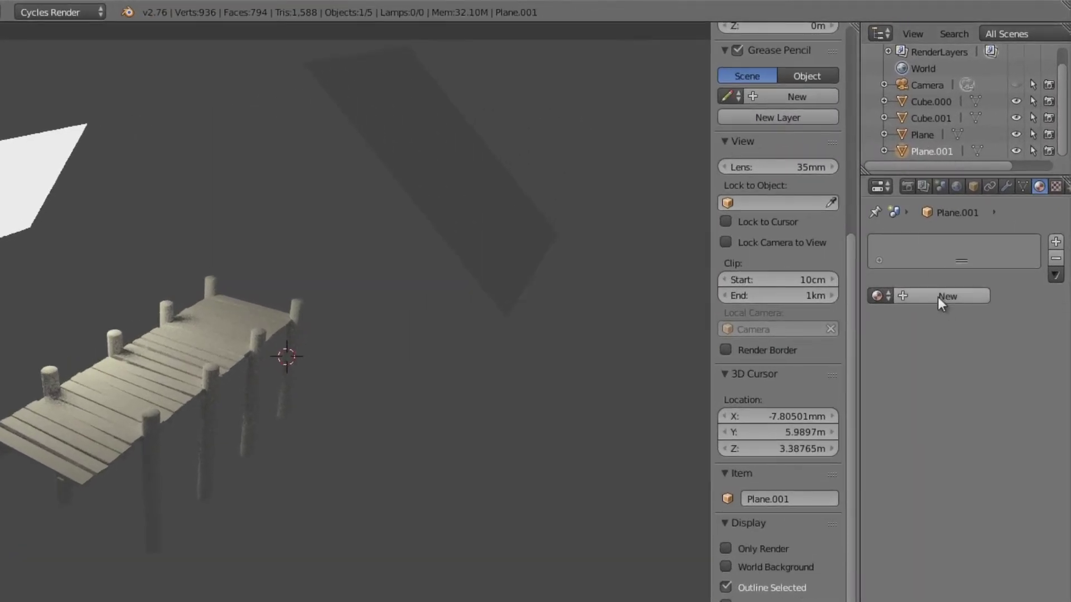
click(938, 297)
click(986, 414)
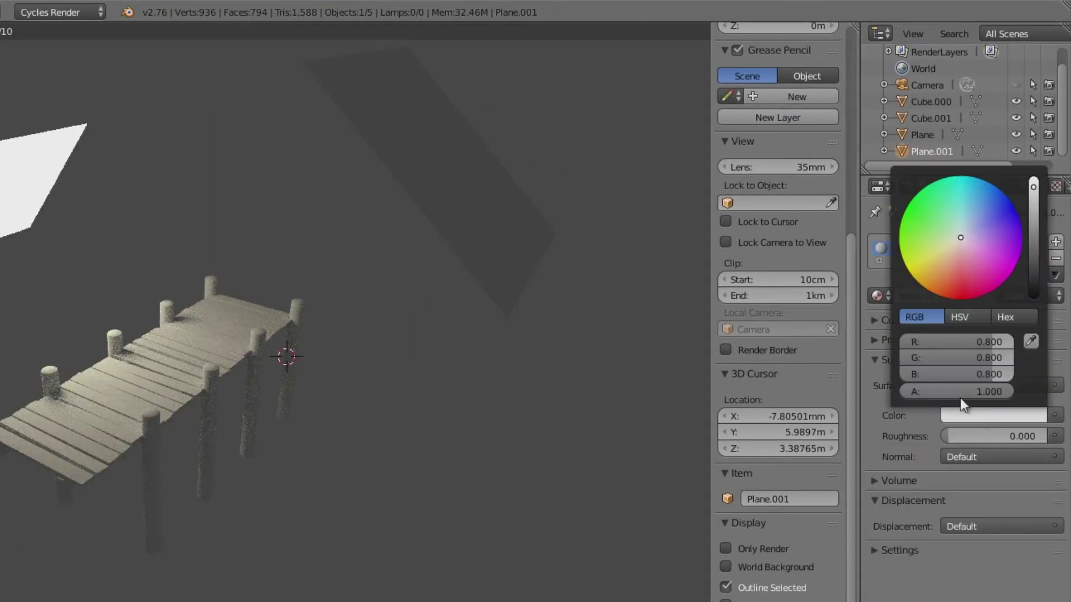
drag(960, 228, 966, 229)
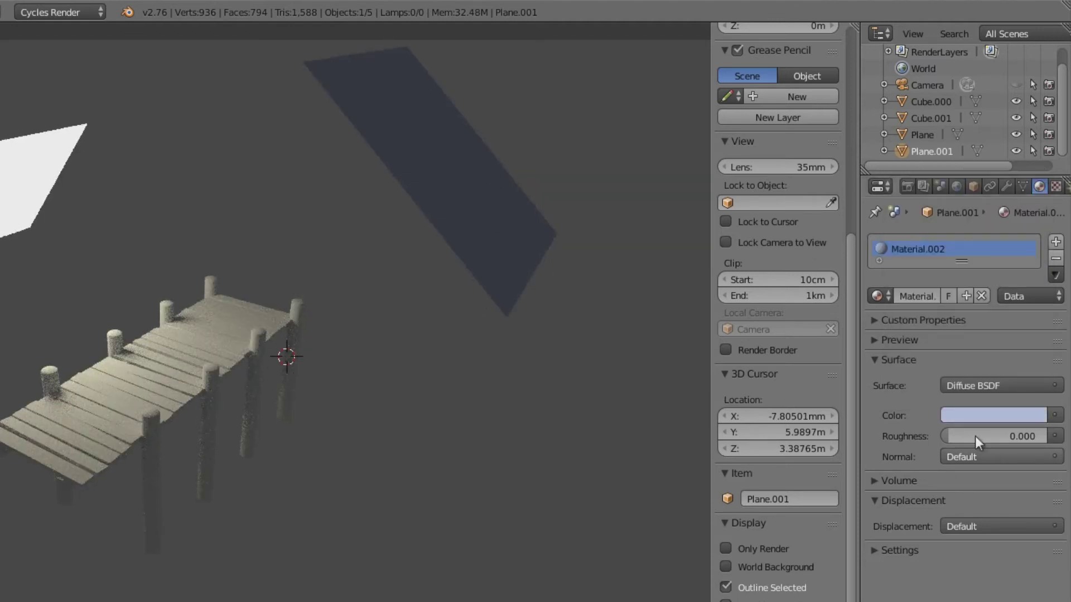
click(994, 386)
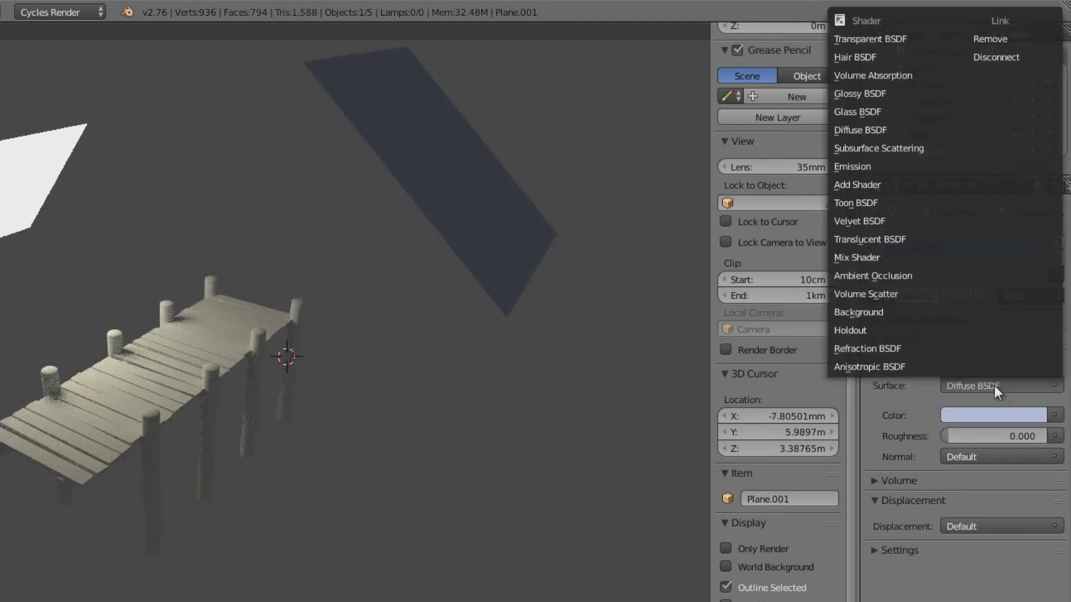
click(872, 167)
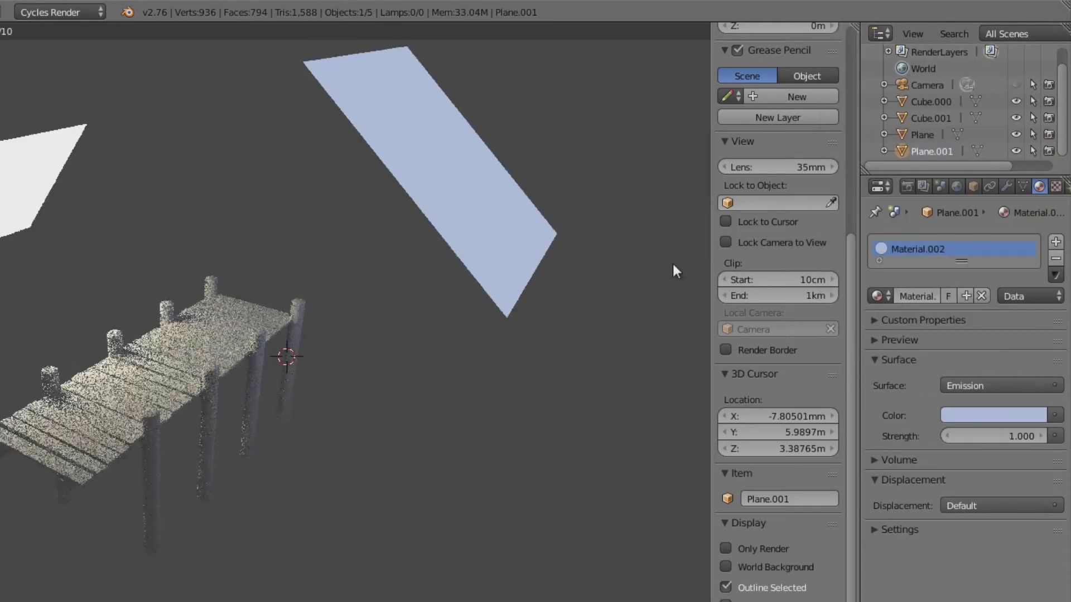
Try a different emission colour on the second plane and return it to light blue
scroll(188, 447, up, 2)
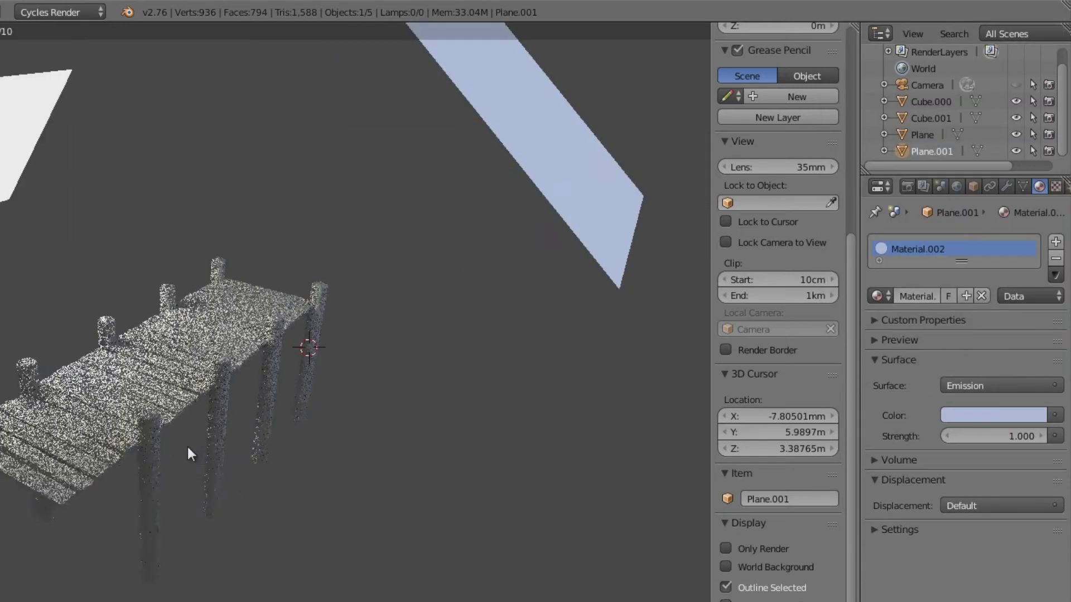
click(990, 417)
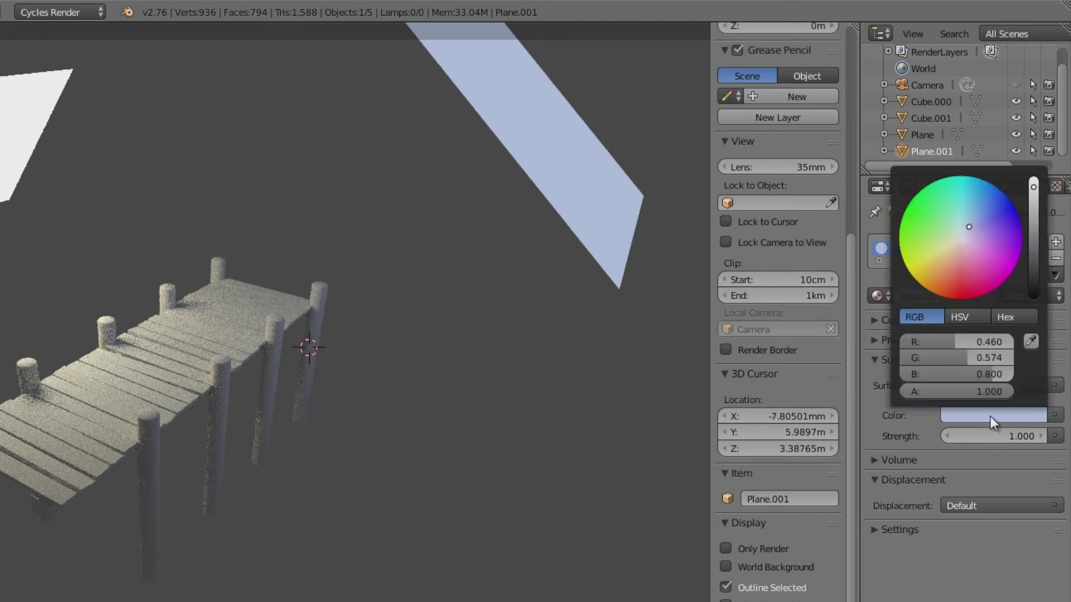
mouse_move(968, 227)
mouse_down()
mouse_move(1014, 202)
mouse_move(948, 254)
mouse_move(940, 273)
mouse_move(960, 309)
mouse_move(907, 246)
mouse_up()
click(968, 228)
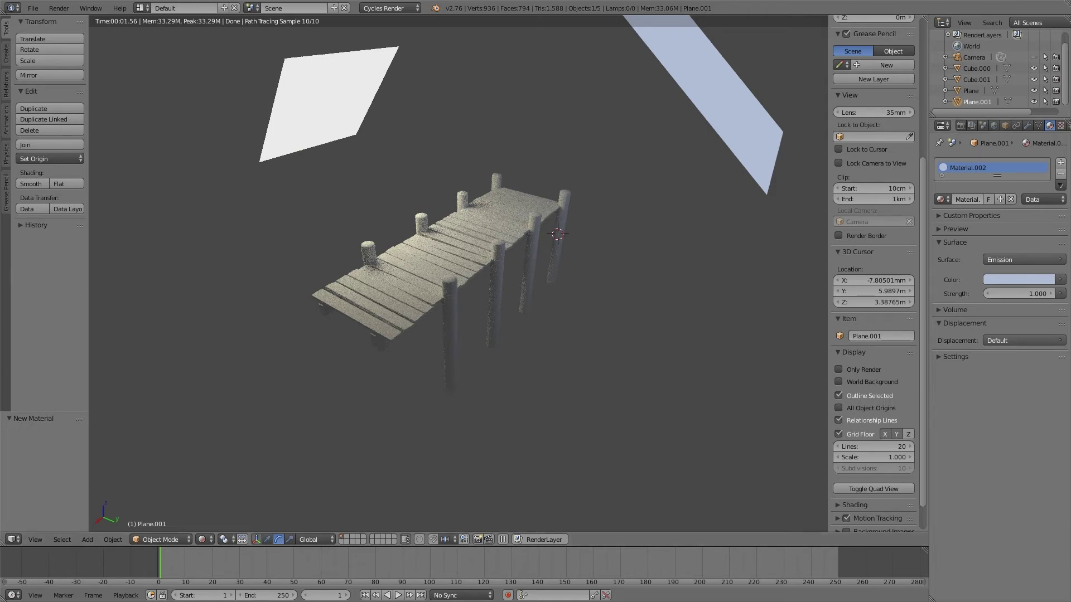
Set the Cycles compute device to CUDA with the GeForce GTX 760 in the user preferences and save the user settings
click(33, 8)
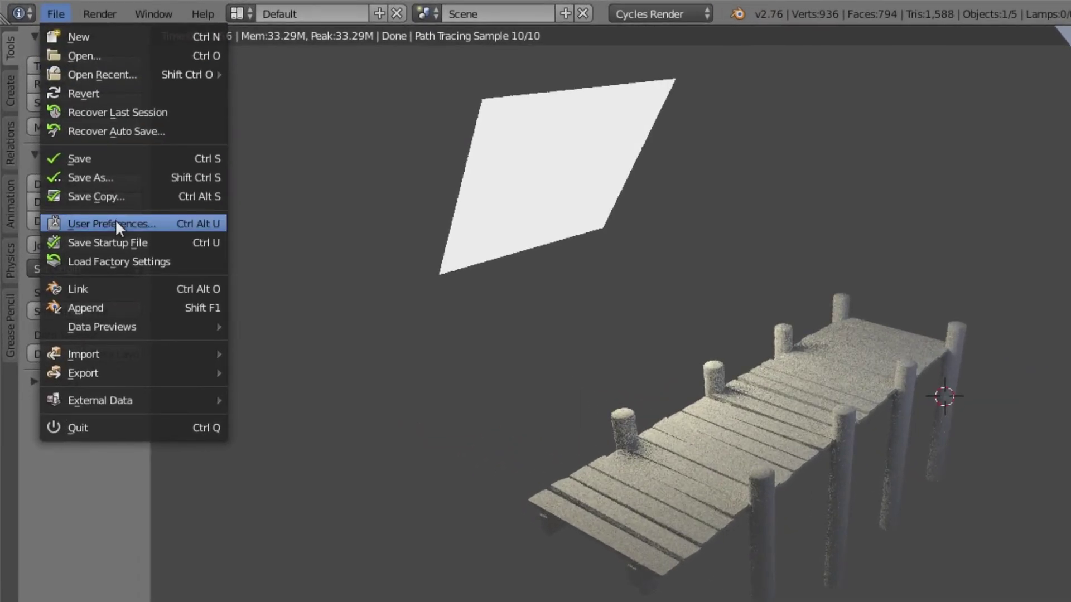
click(83, 136)
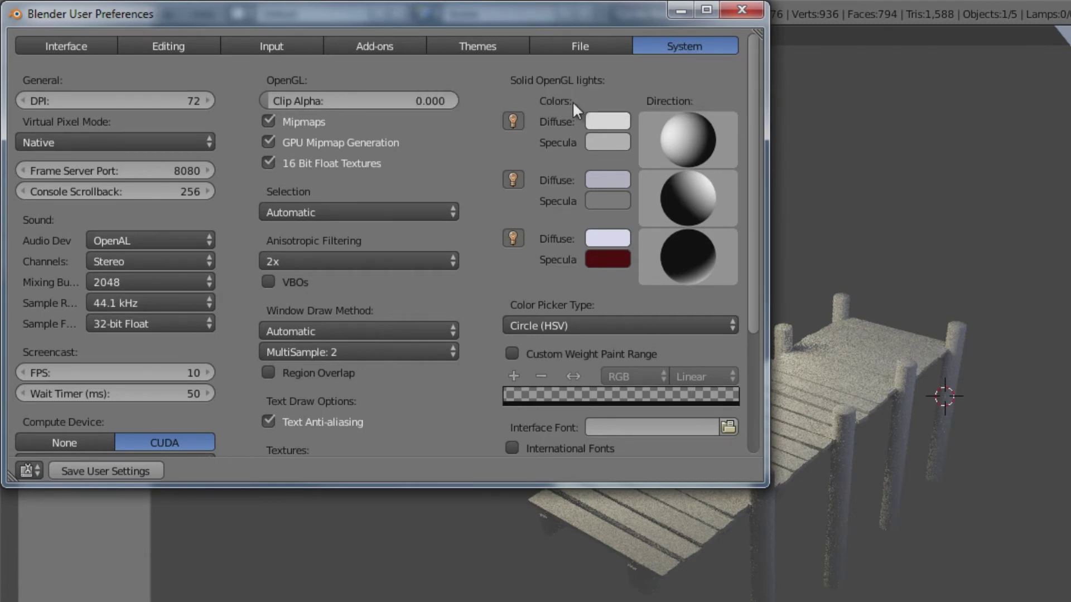
scroll(366, 447, down, 6)
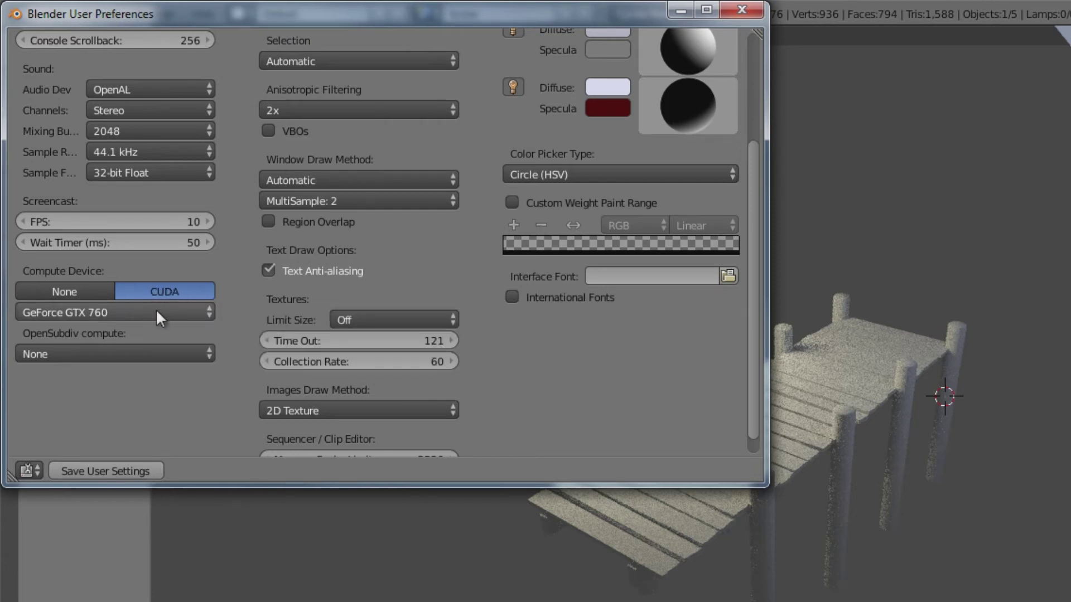
click(210, 311)
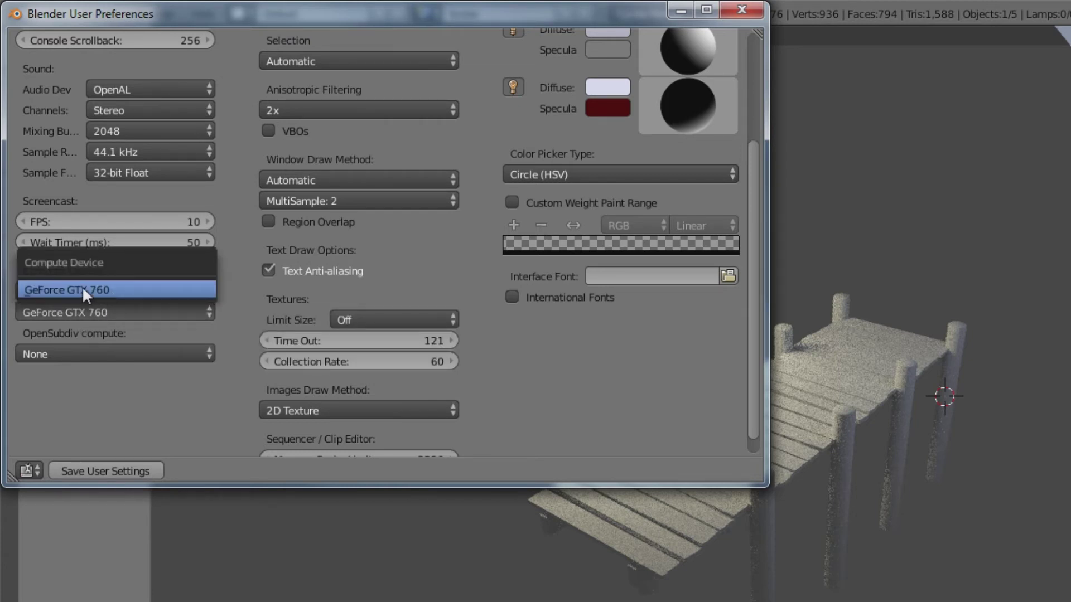
click(131, 289)
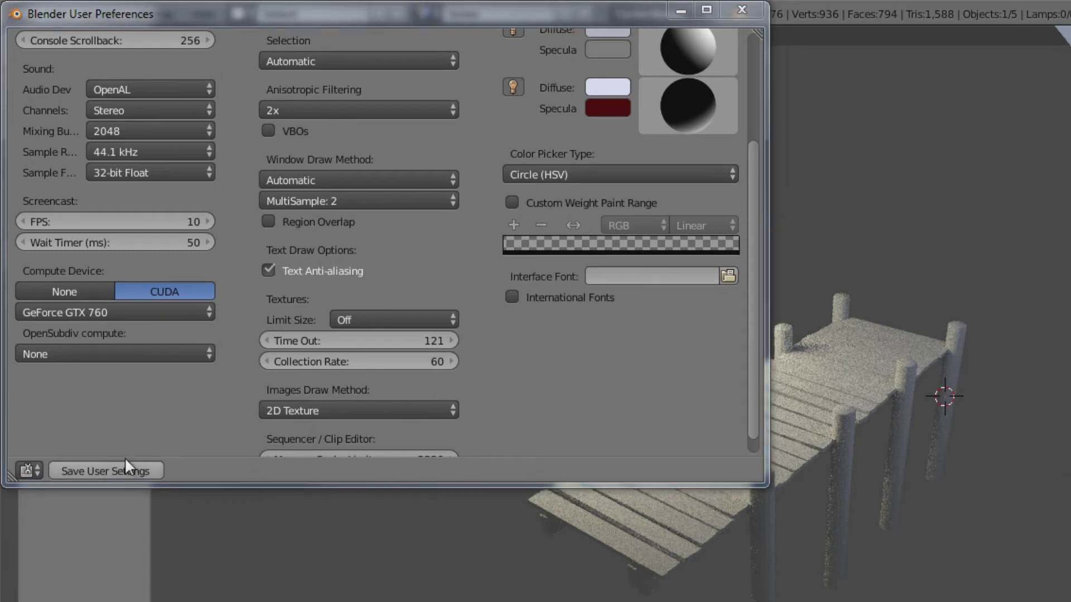
click(97, 472)
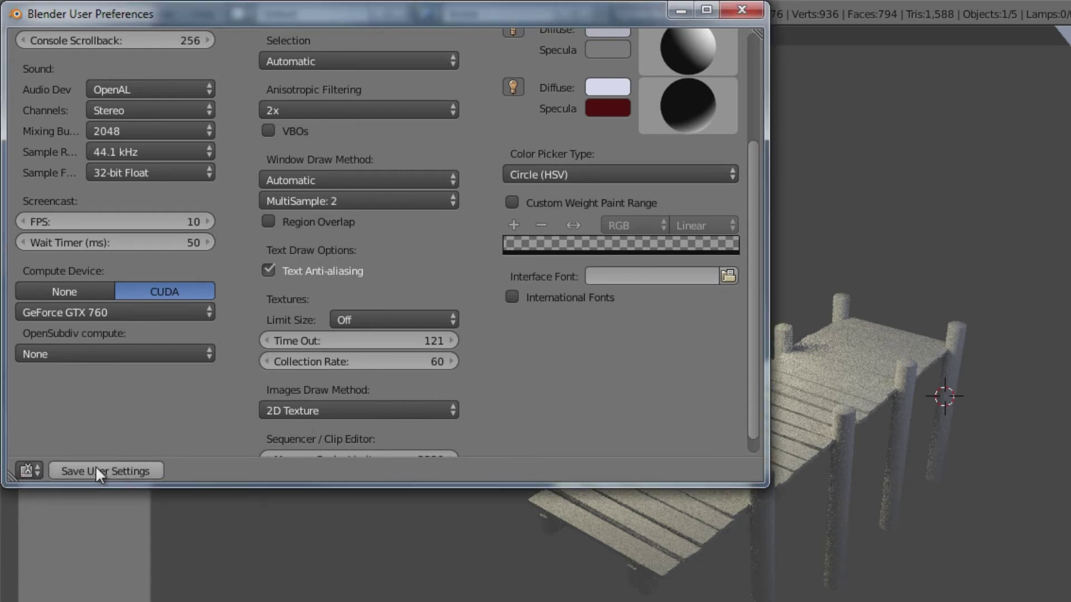
click(742, 11)
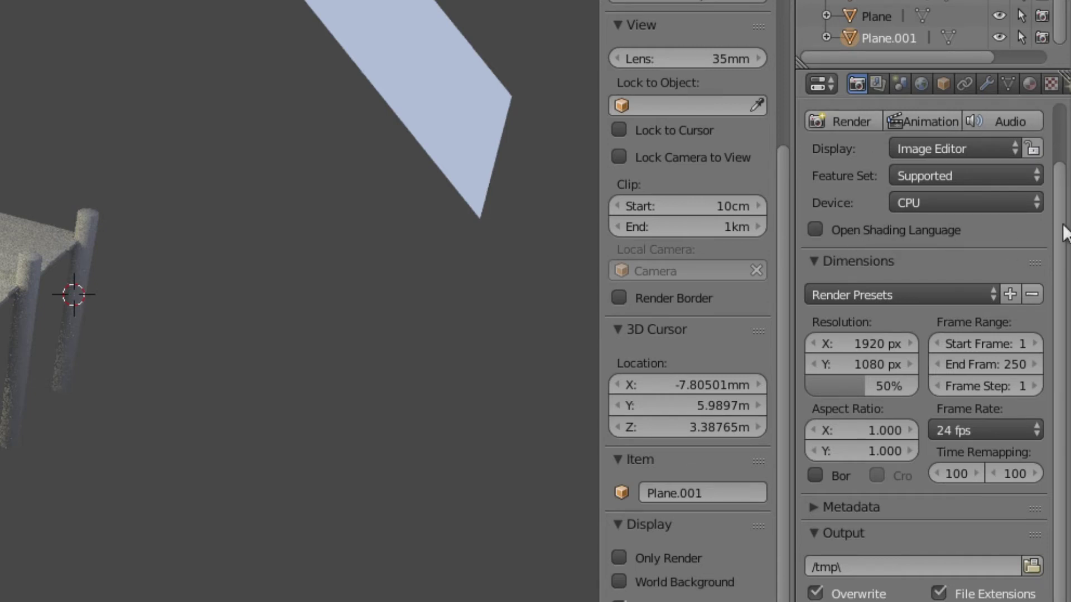
Set the scene's render device to GPU Compute
scroll(1063, 232, up, 3)
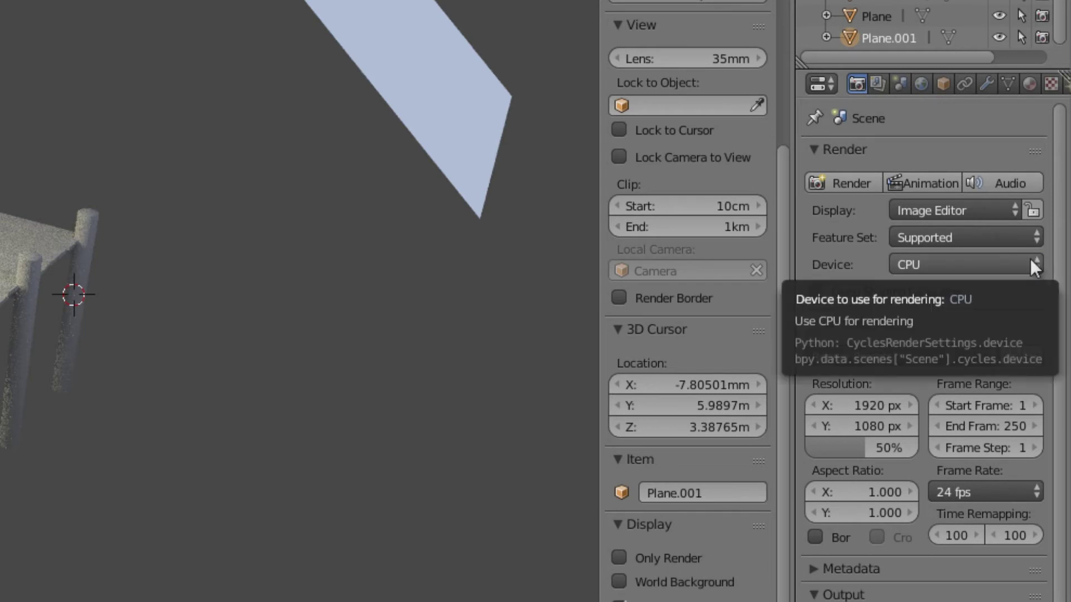
click(988, 257)
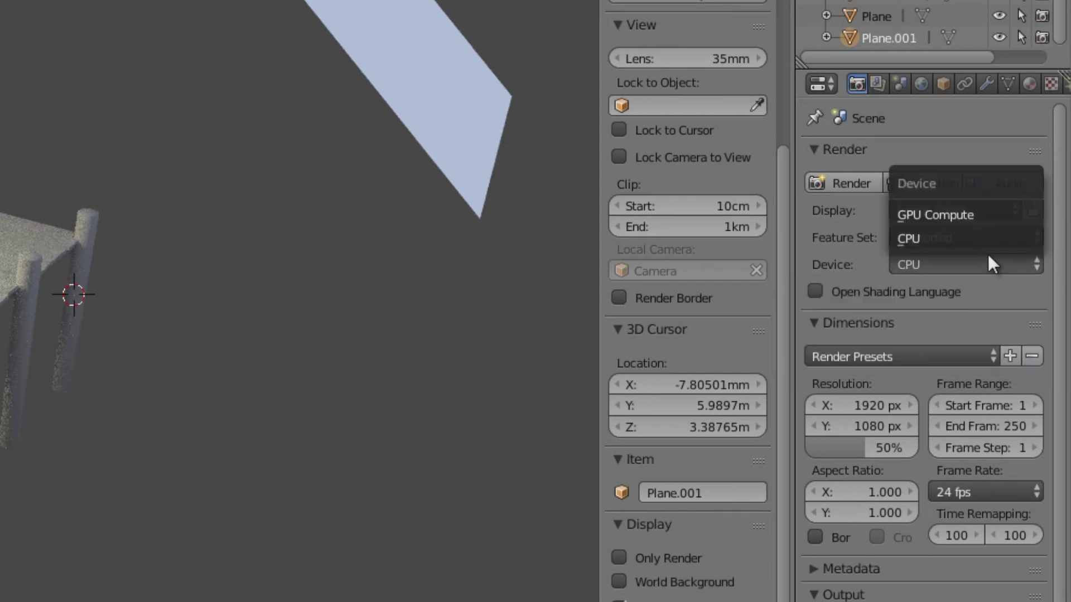
click(956, 216)
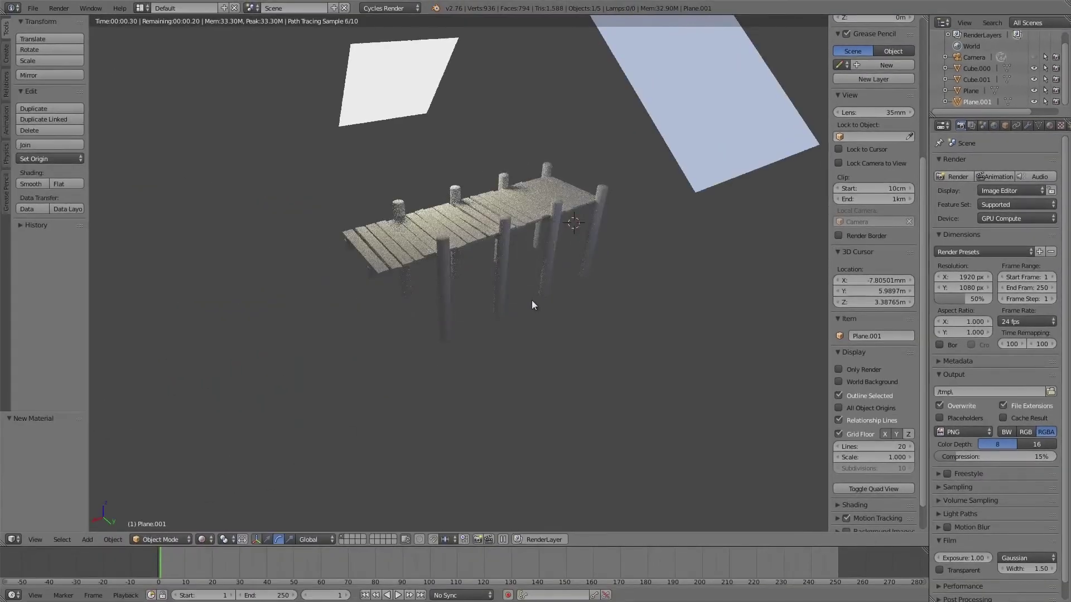
Set the Cycles sampling to 100 render samples and 50 preview samples
scroll(531, 300, up, 2)
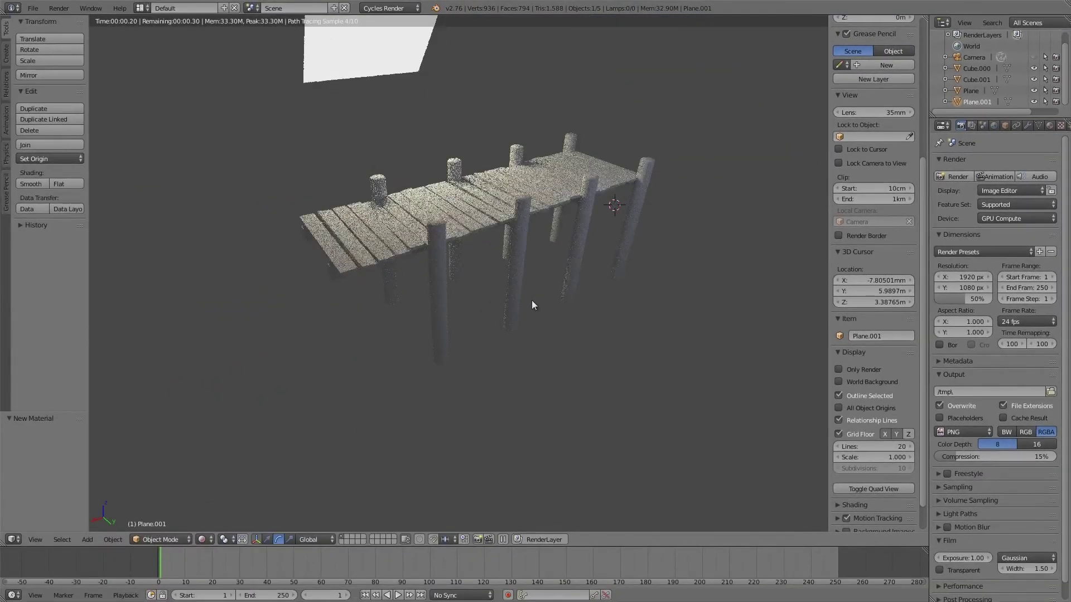
shift+middle_drag(546, 261, 585, 269)
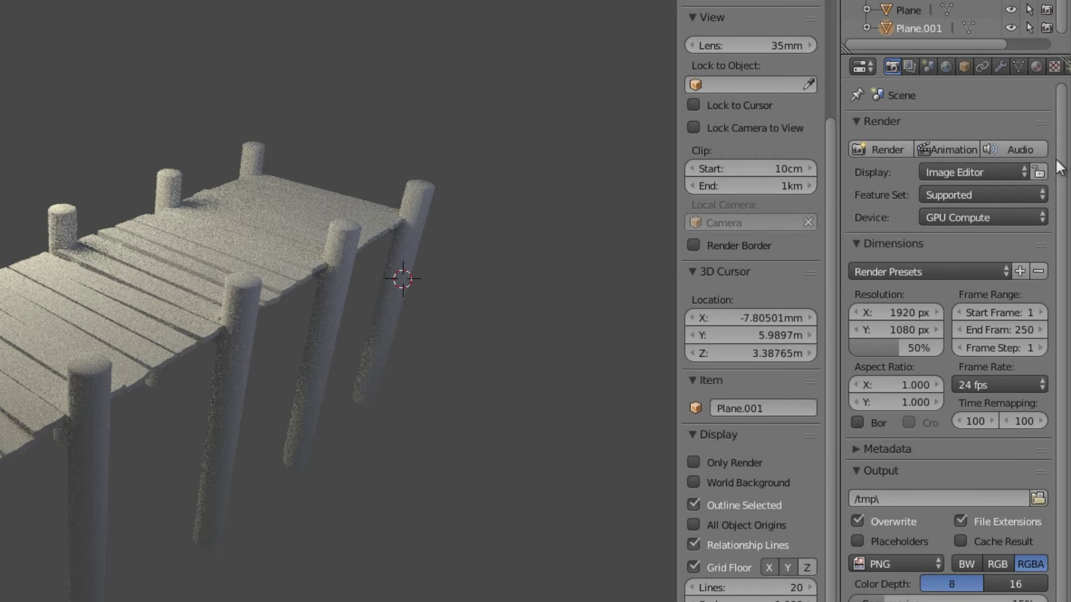
scroll(1063, 199, down, 1)
drag(1064, 198, 1065, 202)
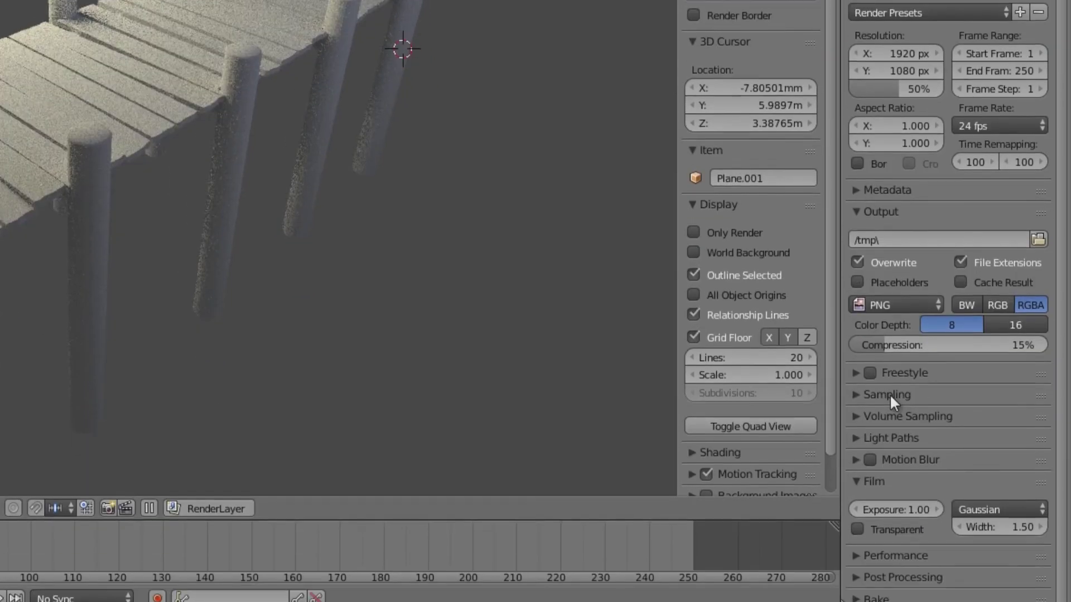
click(889, 388)
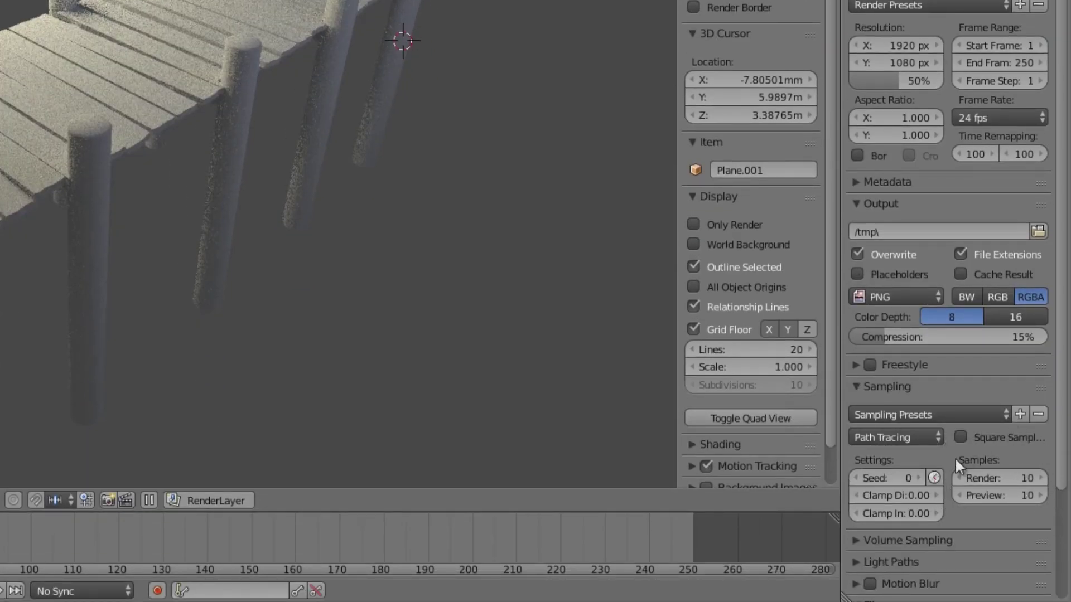
click(1037, 479)
click(1026, 478)
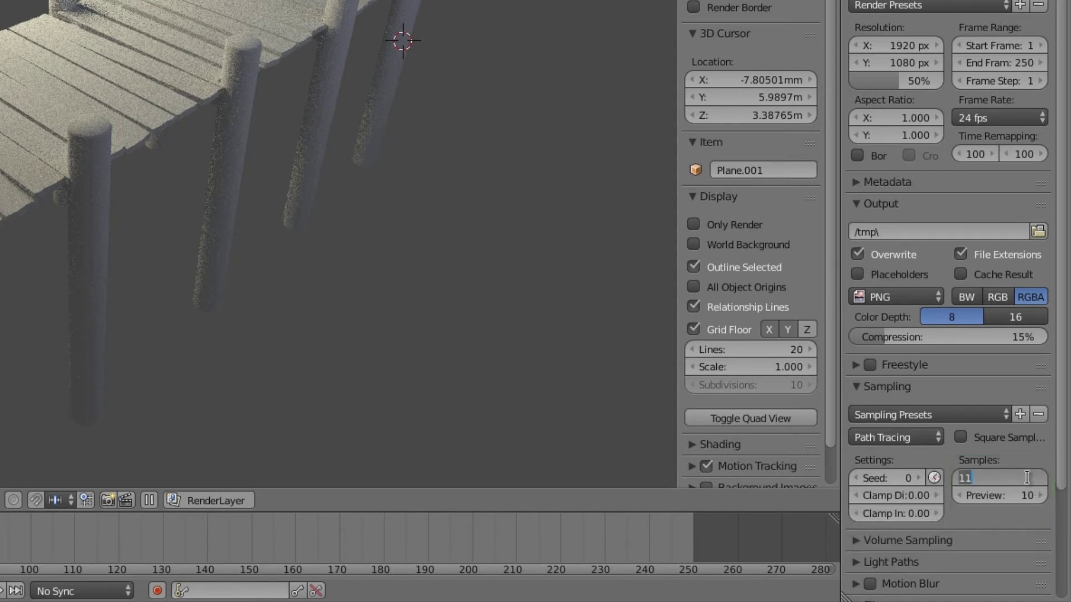
text(100)
key(Return)
click(1009, 495)
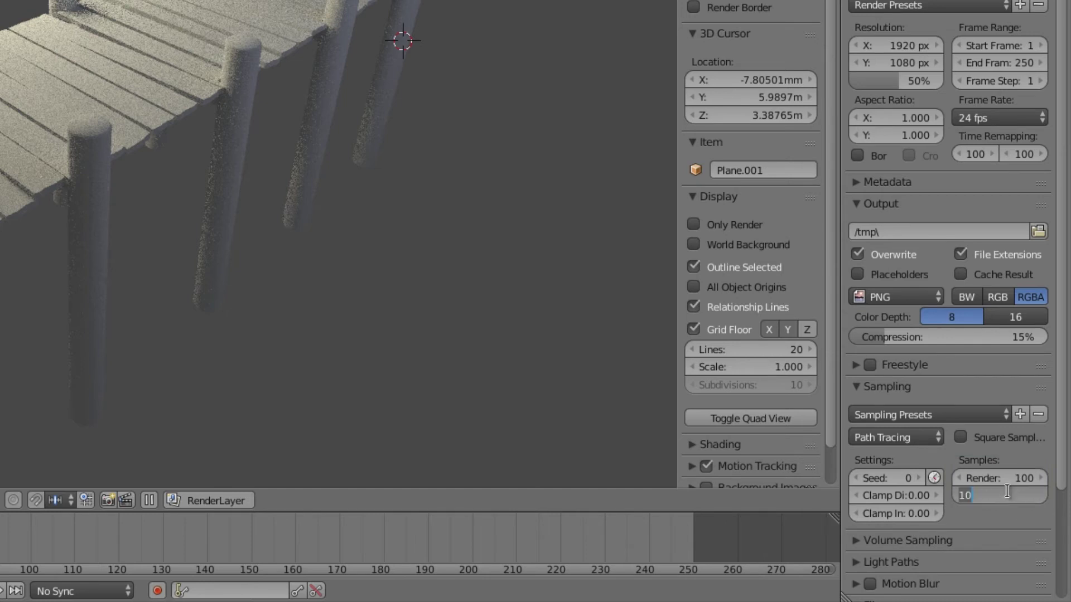
text(50)
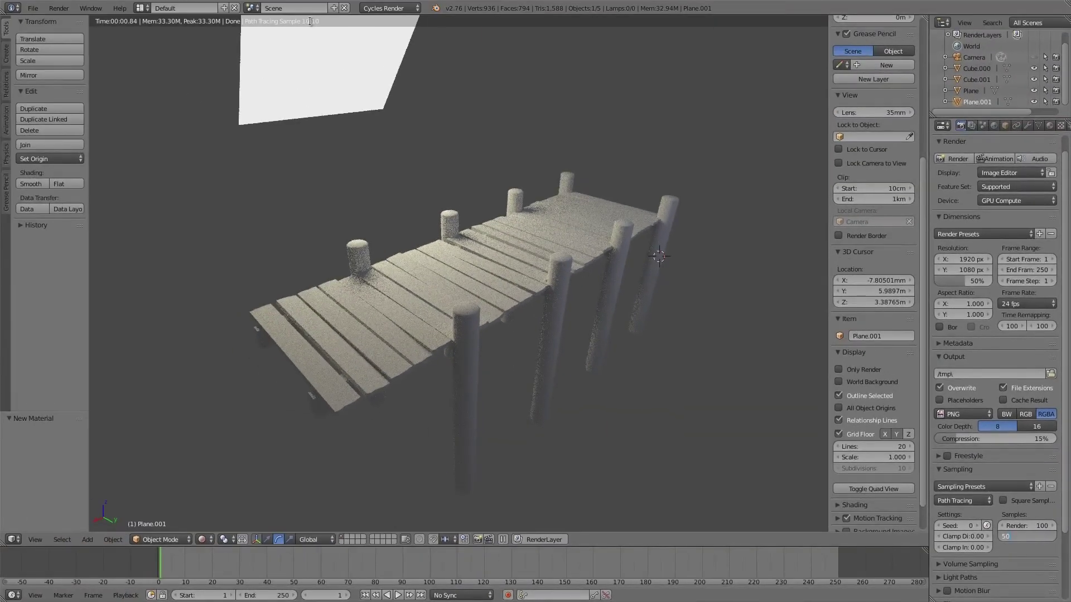
key(Return)
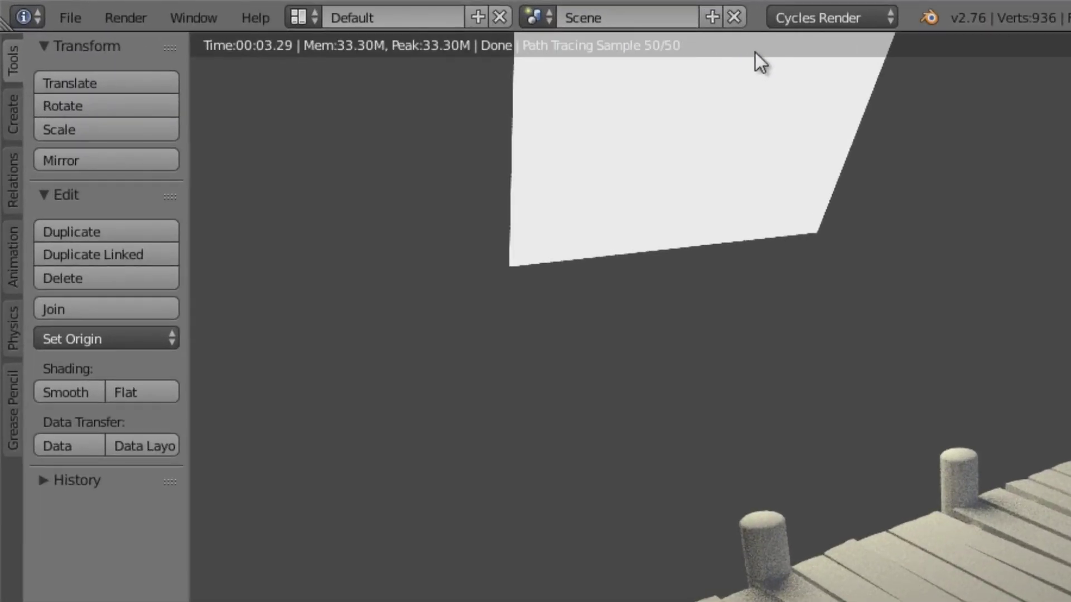
Replace the material on the jetty's far section (Cube.000) with a new Diffuse BSDF material
mouse_move(961, 515)
middle_down()
mouse_move(1004, 510)
mouse_move(972, 503)
middle_up()
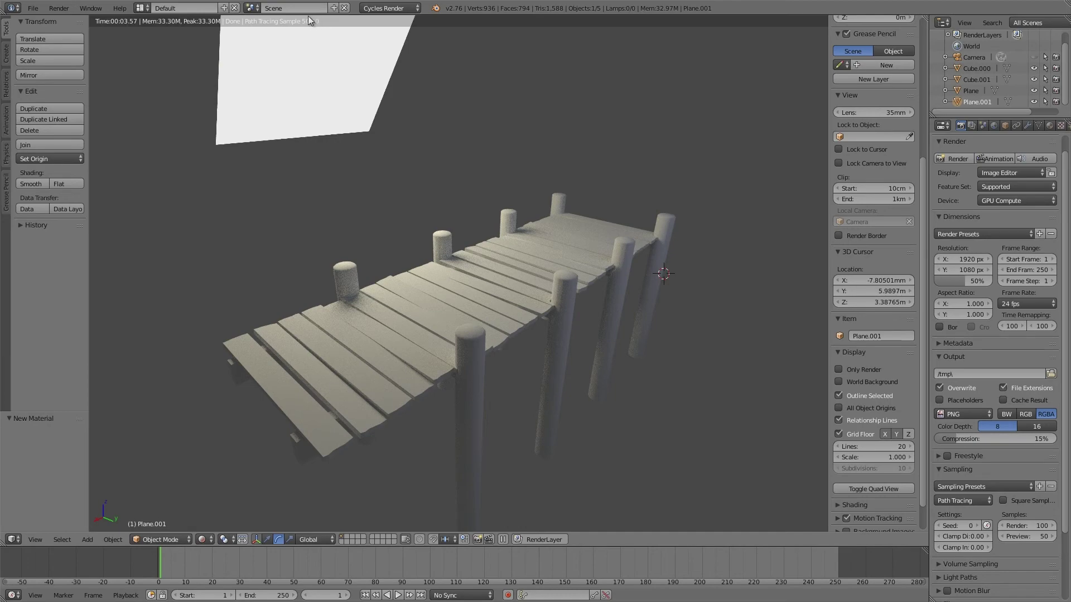
middle_drag(446, 209, 454, 249)
scroll(454, 230, up, 1)
scroll(455, 249, down, 1)
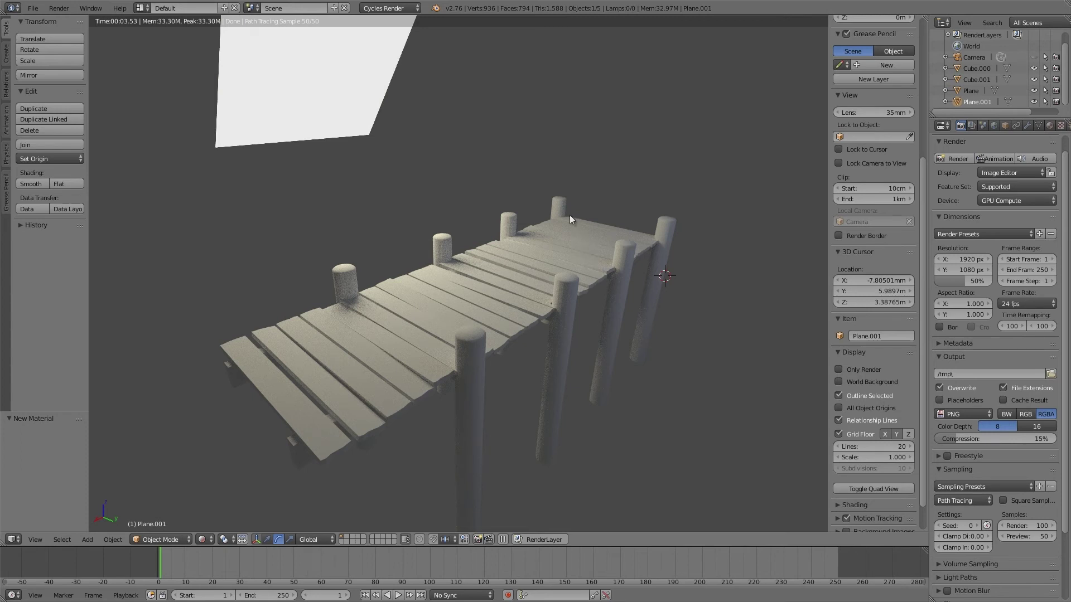
right_click(558, 203)
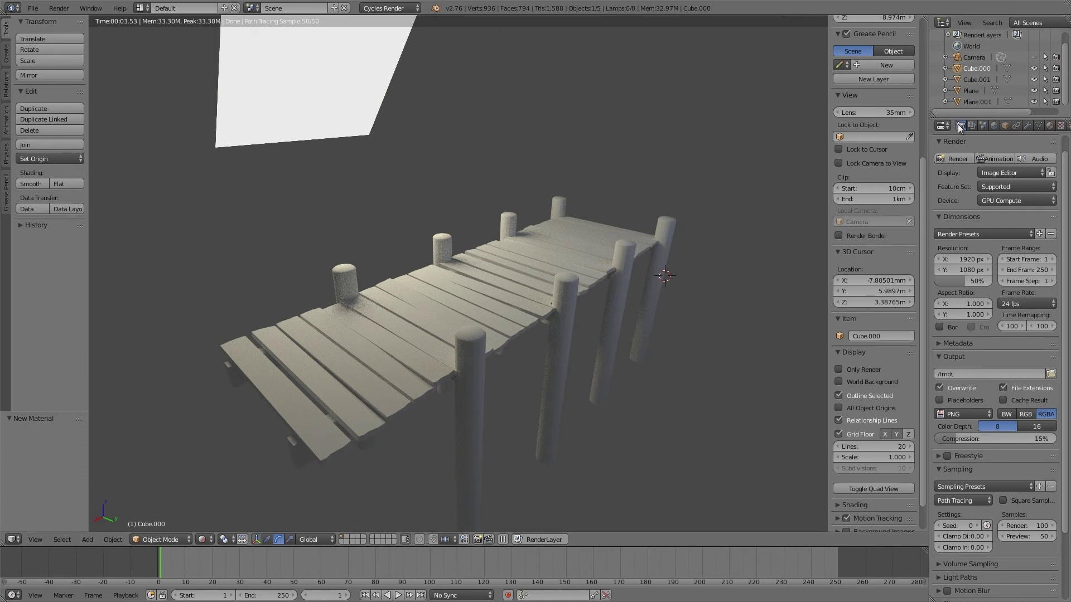
scroll(1066, 167, up, 1)
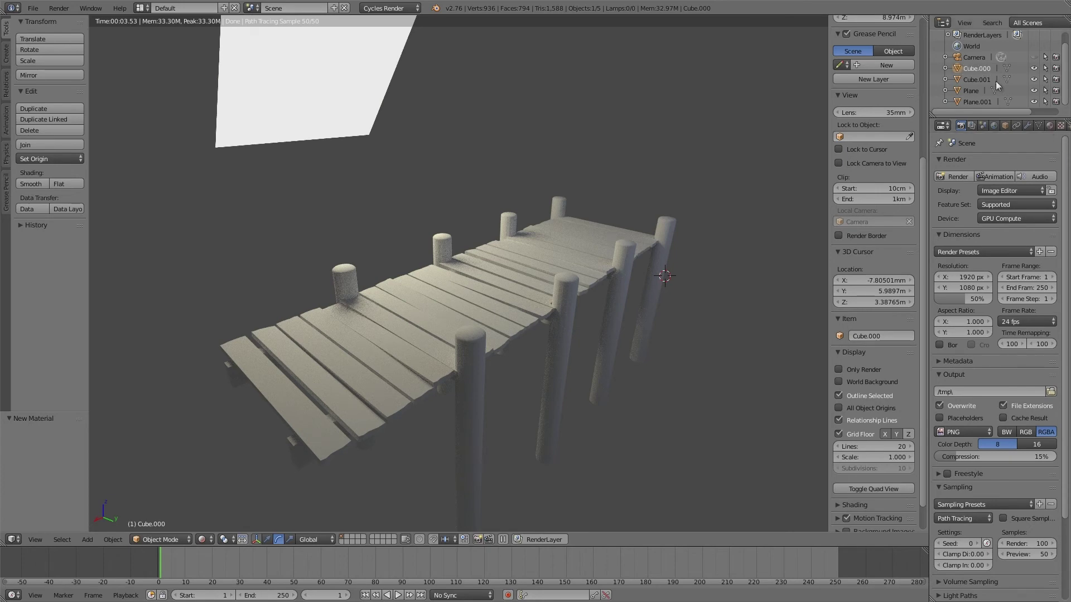
click(1049, 126)
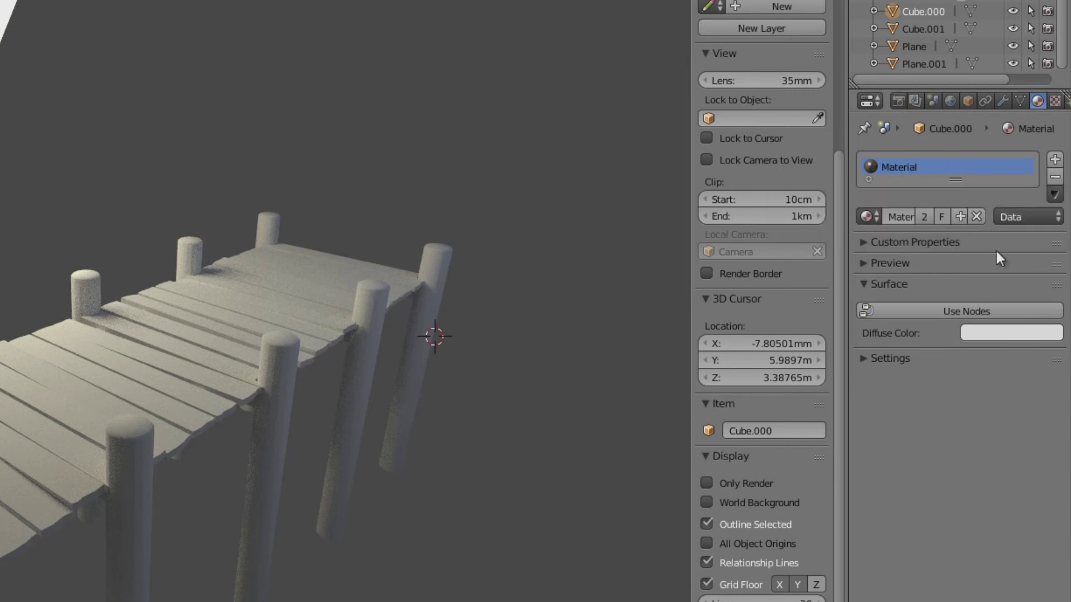
click(1055, 178)
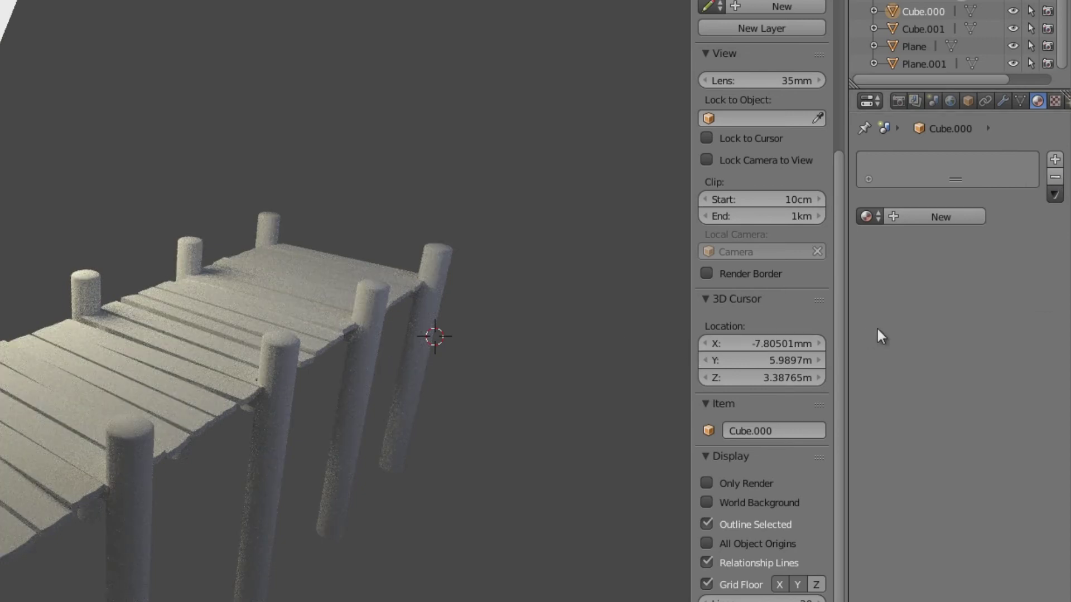
click(923, 217)
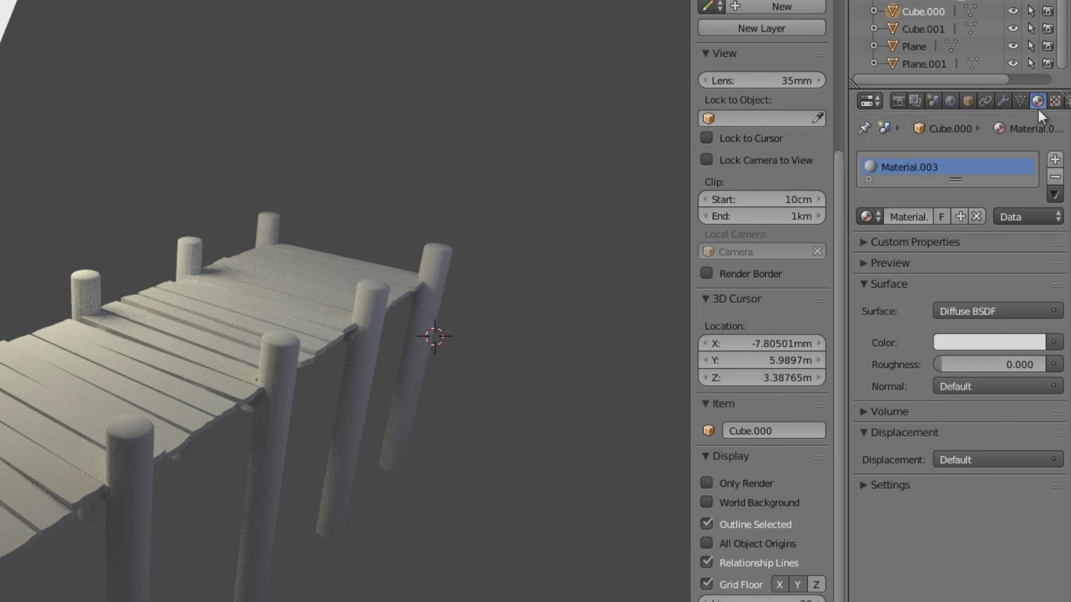
Add an Image Texture to the far section's diffuse colour and load Pier_D.tga from the lesson files
click(1056, 342)
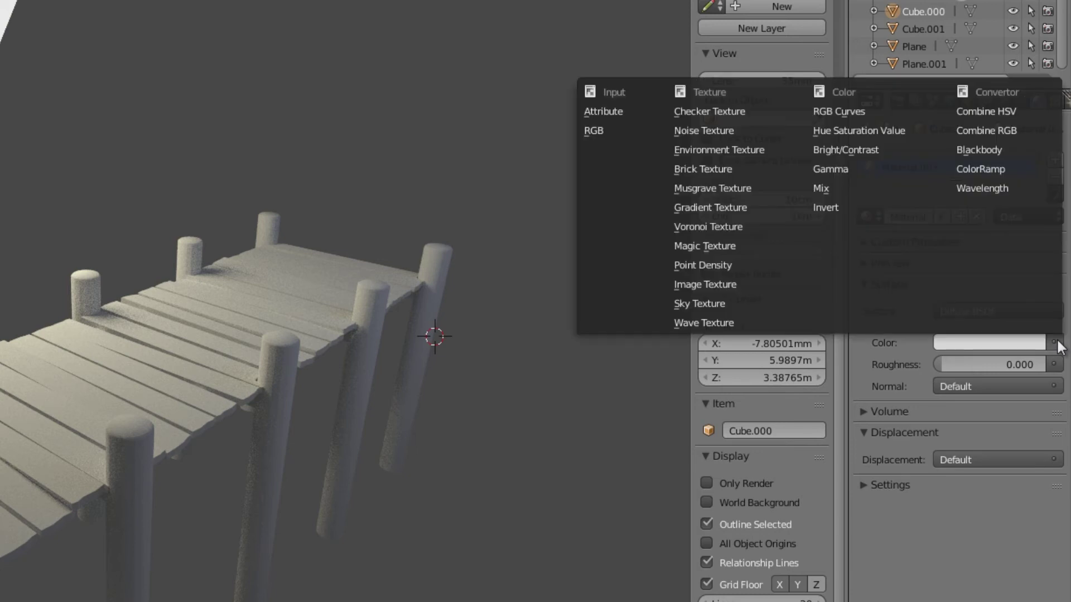
click(693, 285)
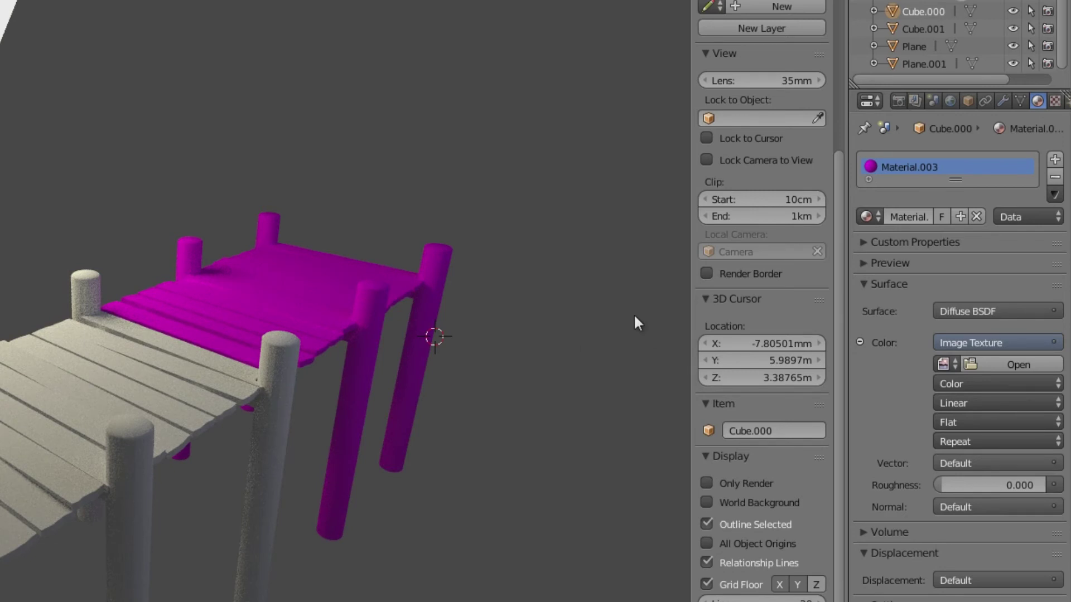
click(1008, 361)
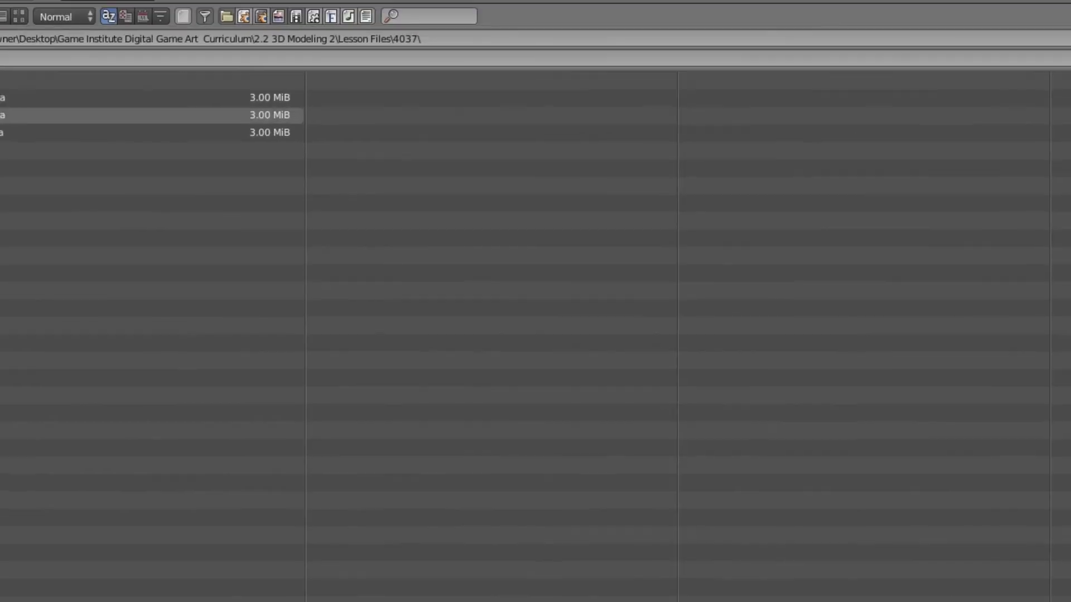
click(67, 115)
double_click(64, 116)
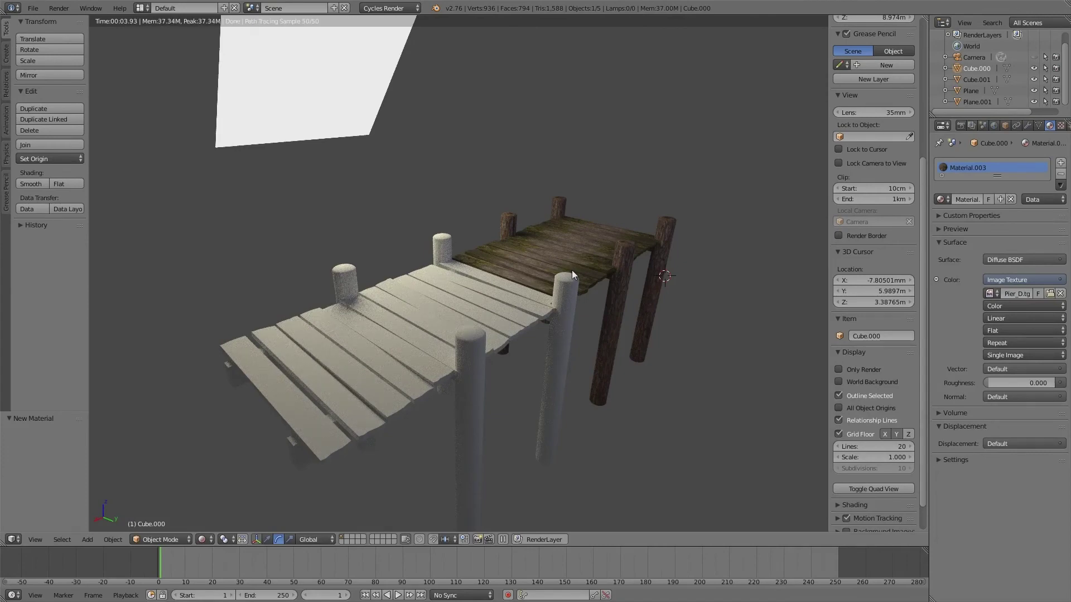
Replace the material on the jetty's near section (Cube.001) with a new Diffuse BSDF material
right_click(437, 240)
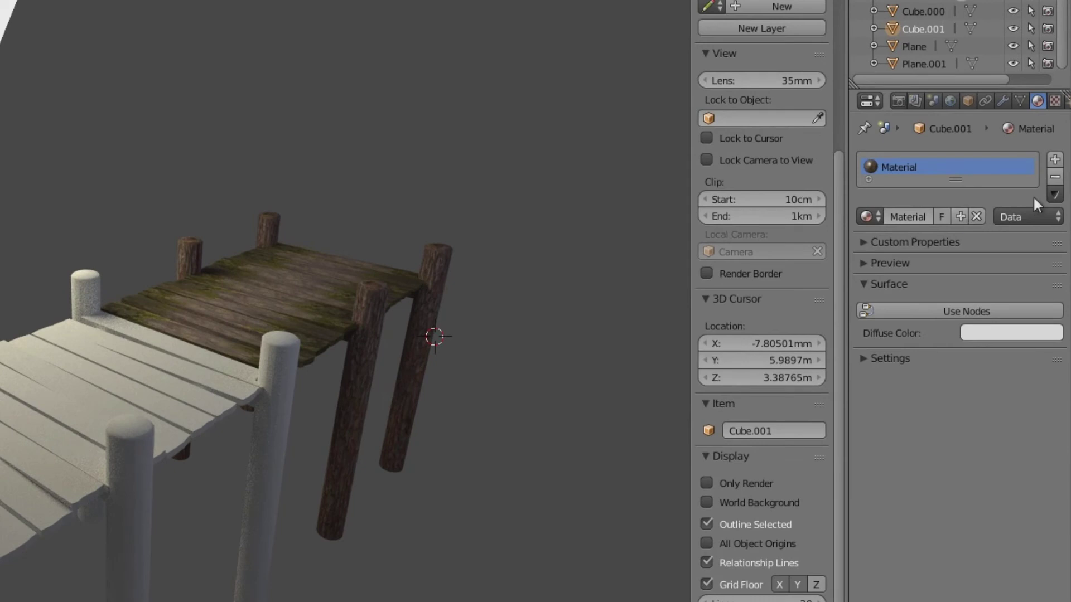
click(1056, 180)
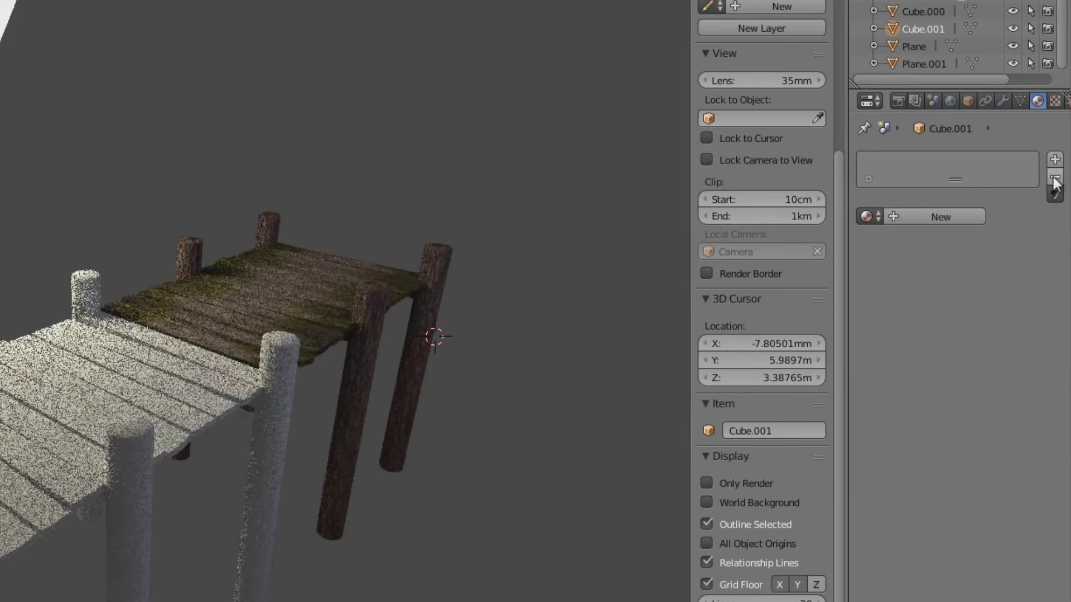
click(941, 216)
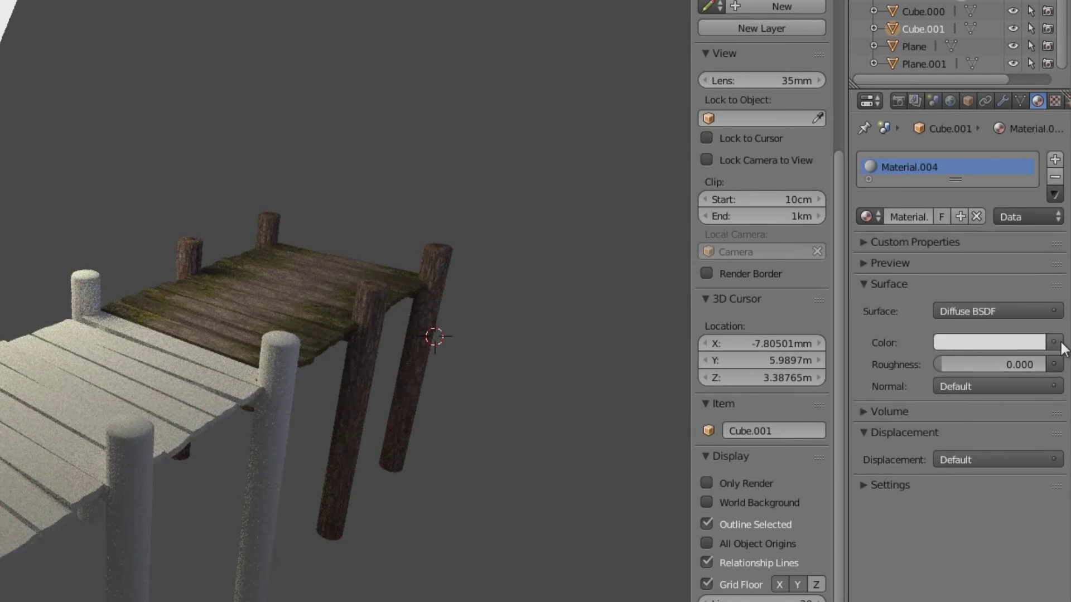
Add an Image Texture to the near section's diffuse colour, load Pier_D.tga from the lesson files, and keep the roughness at 0
click(1055, 342)
click(716, 285)
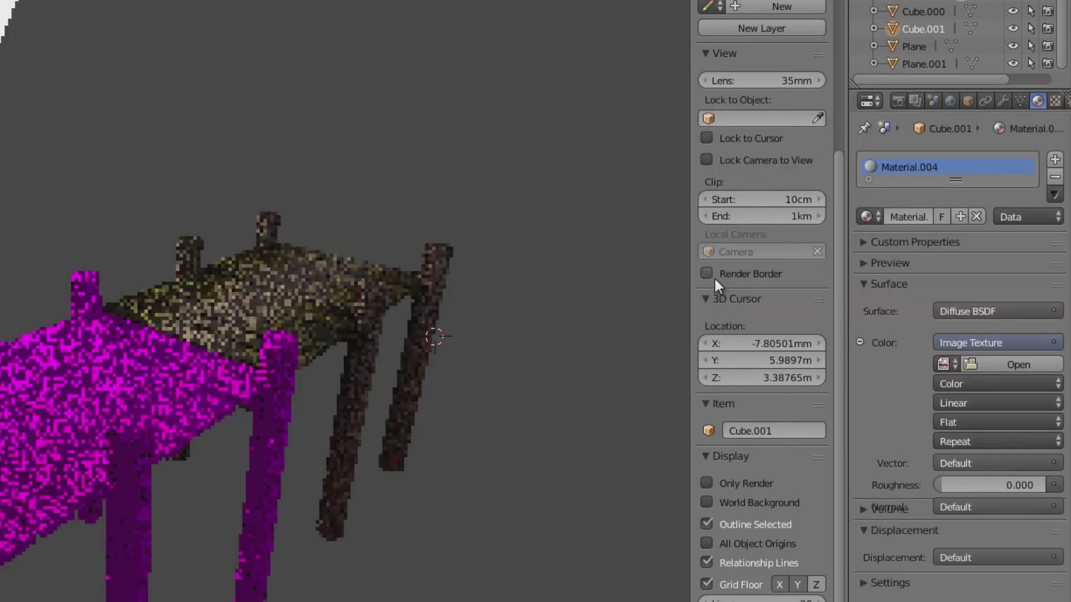
click(1006, 363)
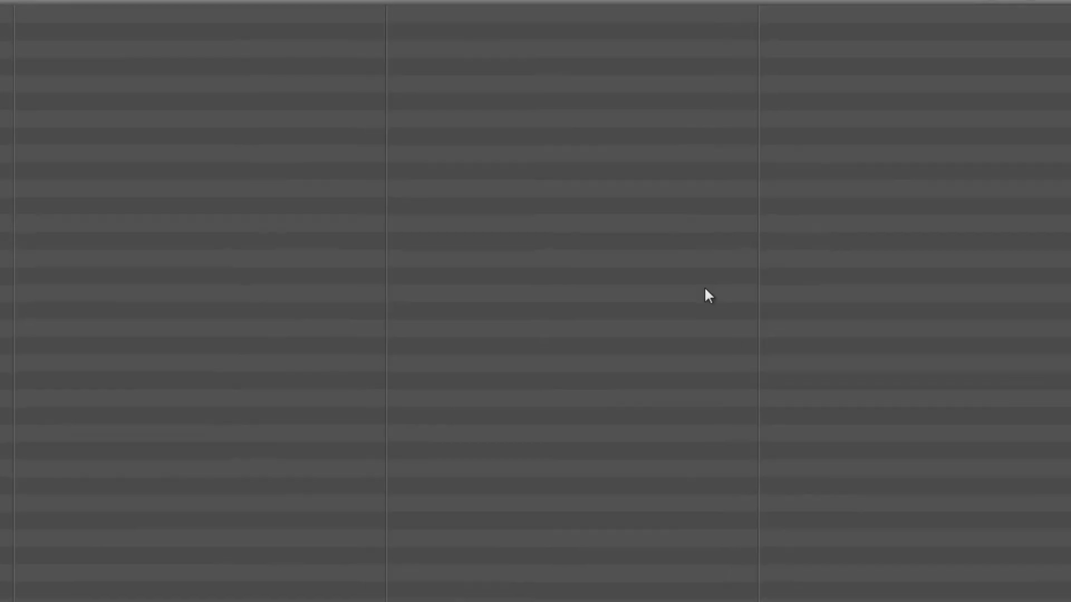
double_click(71, 112)
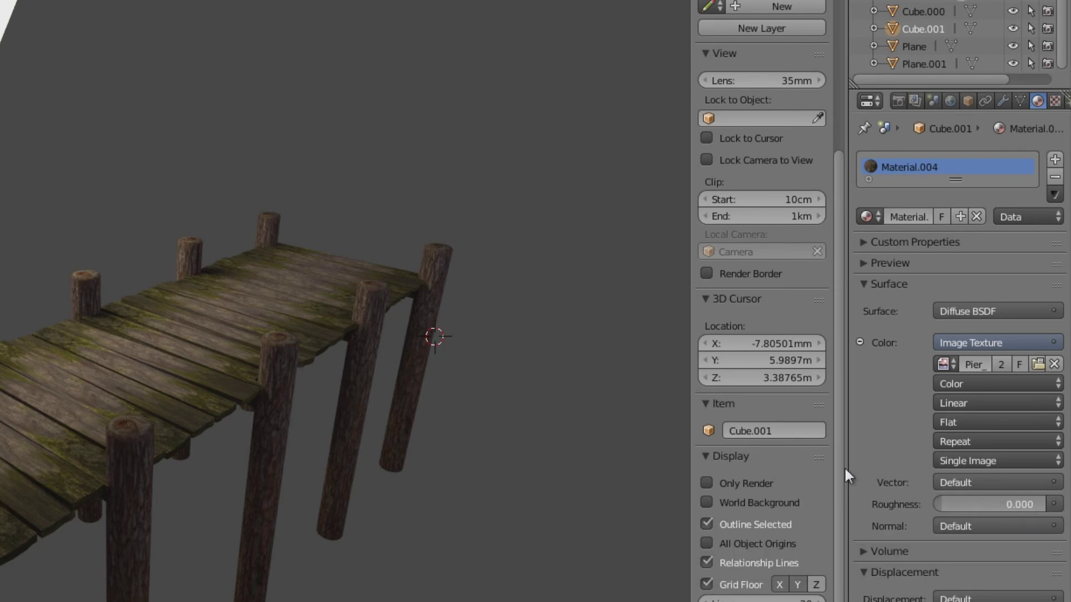
drag(942, 505, 1021, 504)
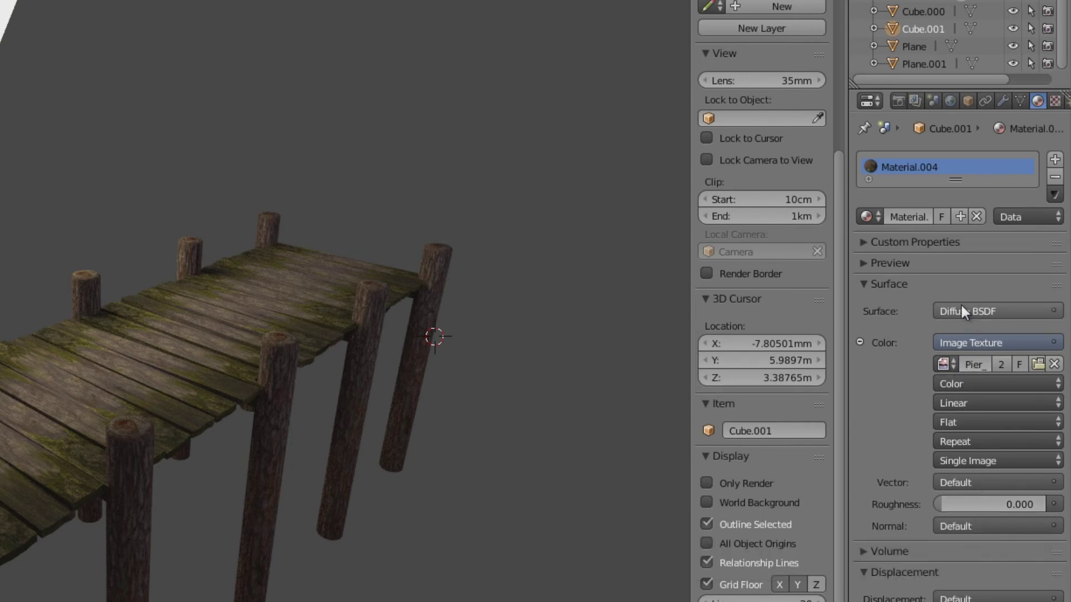
Try the Glossy BSDF and Toon BSDF surface shaders on the jetty's far section and return it to Diffuse BSDF
right_click(313, 283)
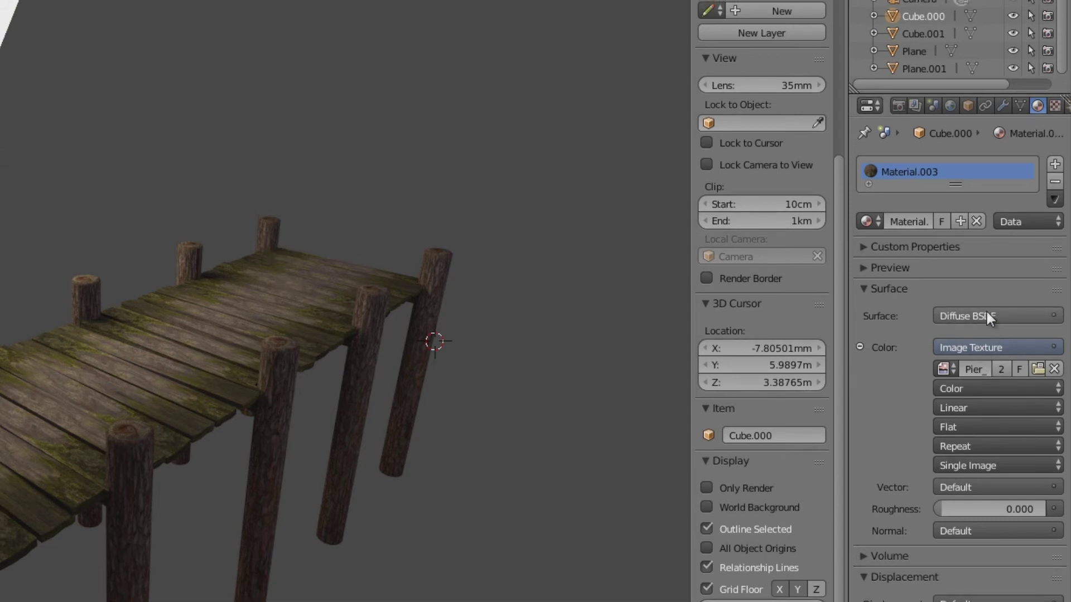
click(986, 316)
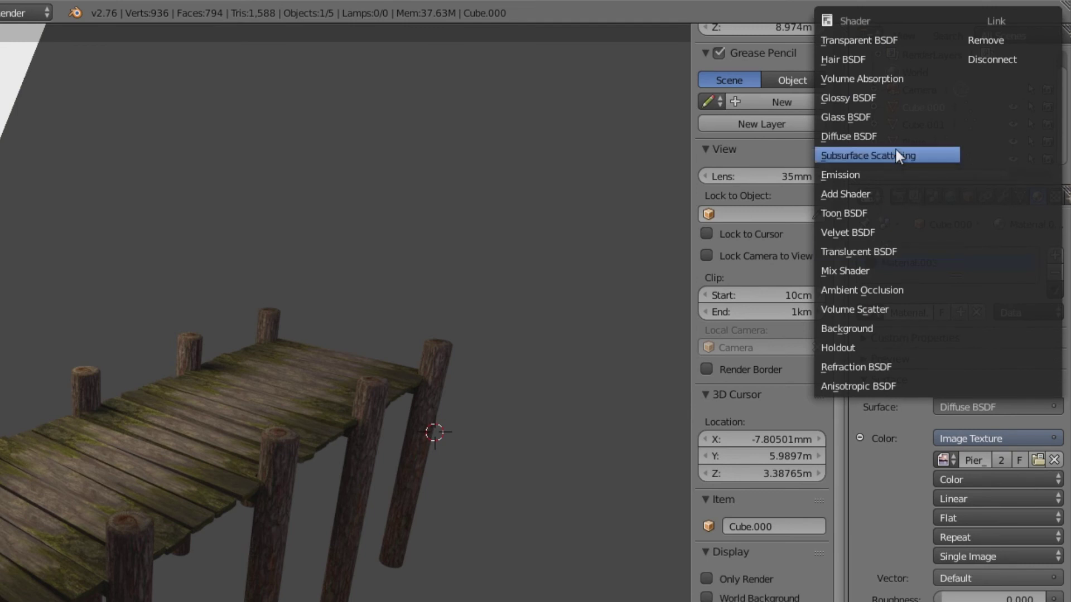
click(887, 96)
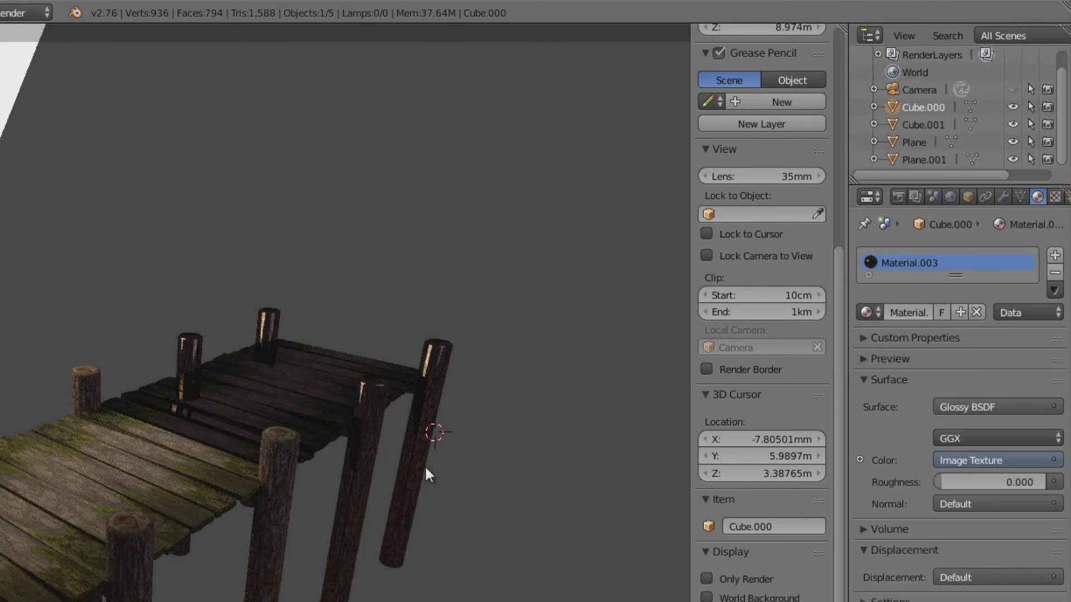
click(1005, 405)
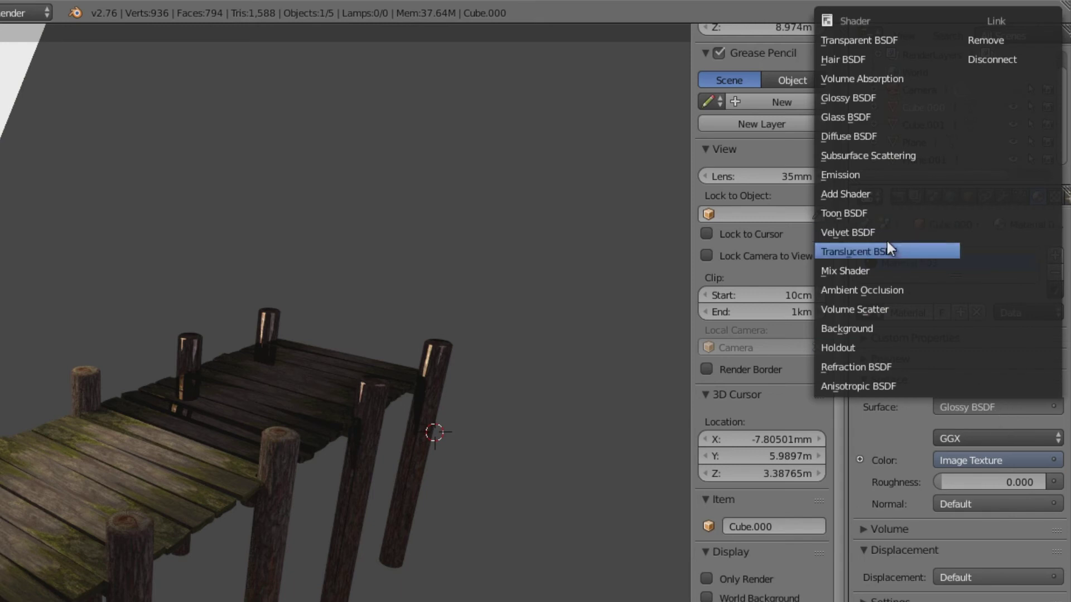
click(864, 212)
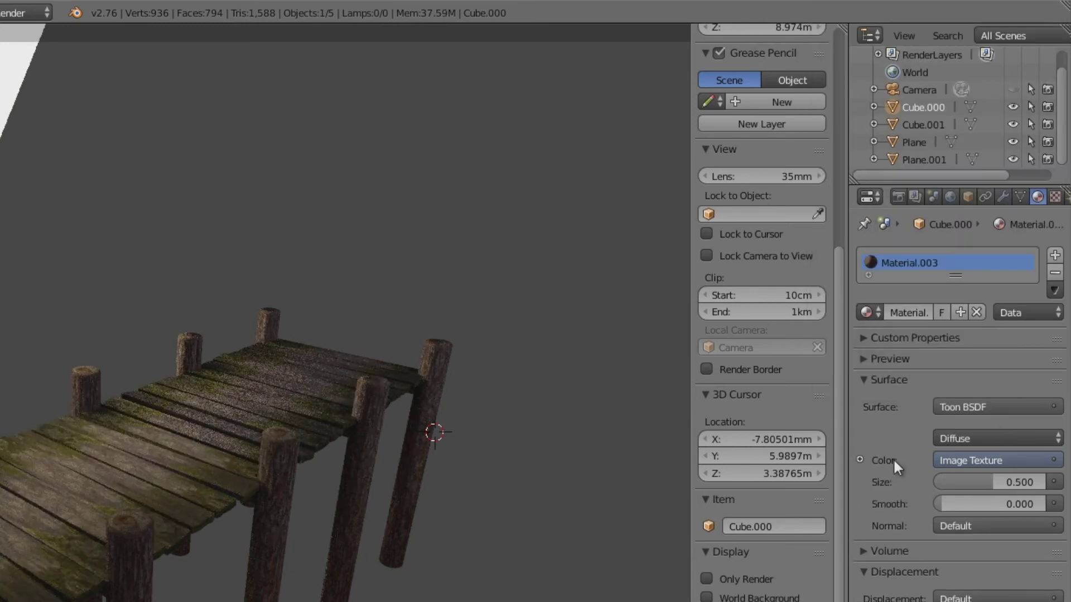
click(985, 405)
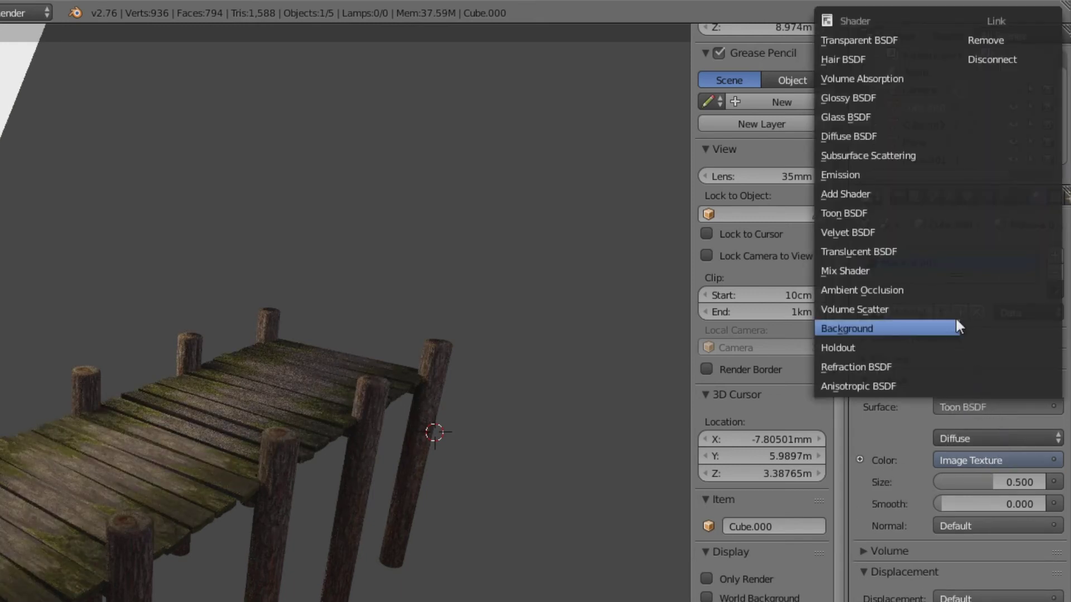
click(884, 134)
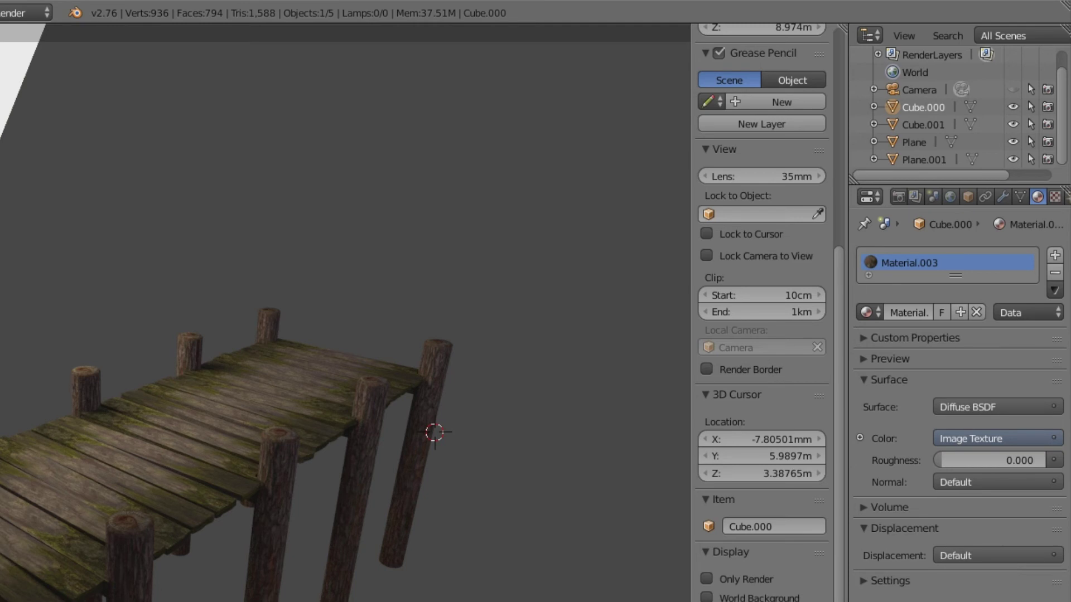
Add a mesh plane at the 3D cursor beside the jetty's far end
key(ctrl+alt+space)
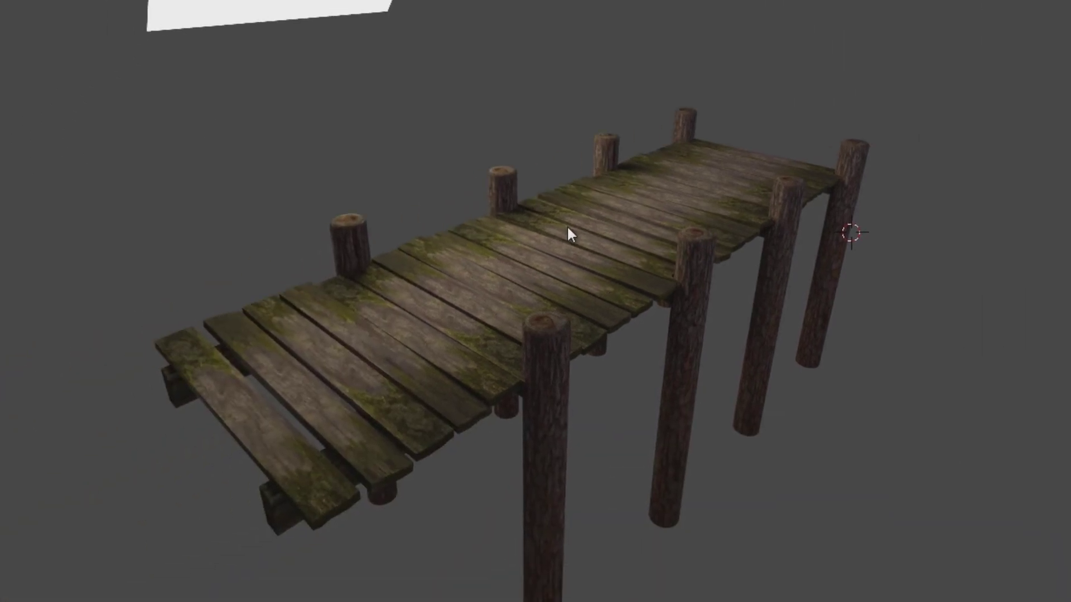
middle_drag(566, 225, 566, 208)
scroll(566, 209, down, 1)
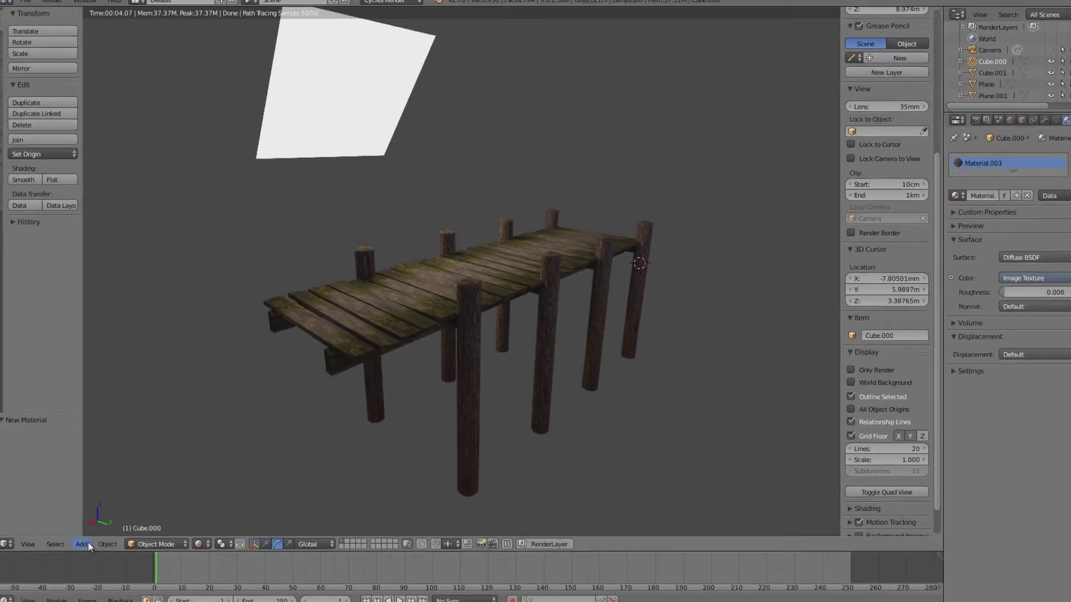
click(87, 540)
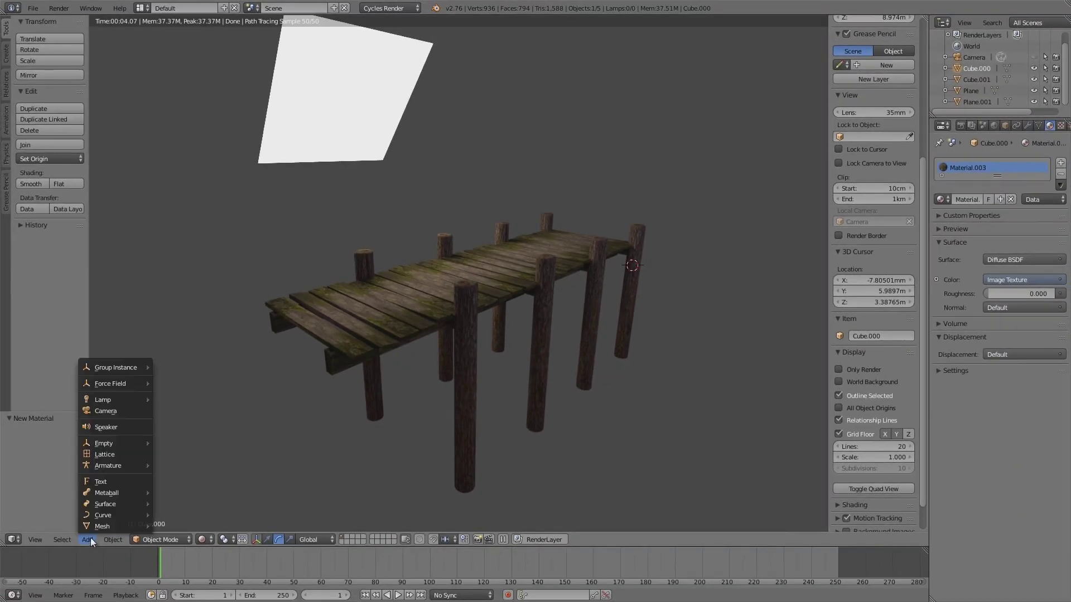
mouse_move(94, 525)
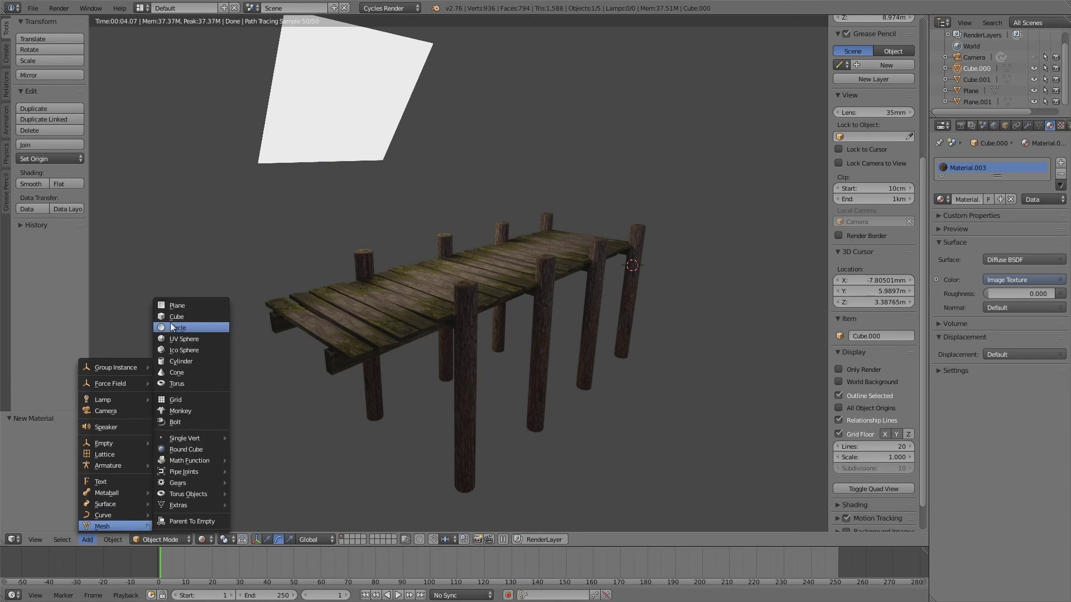
click(176, 306)
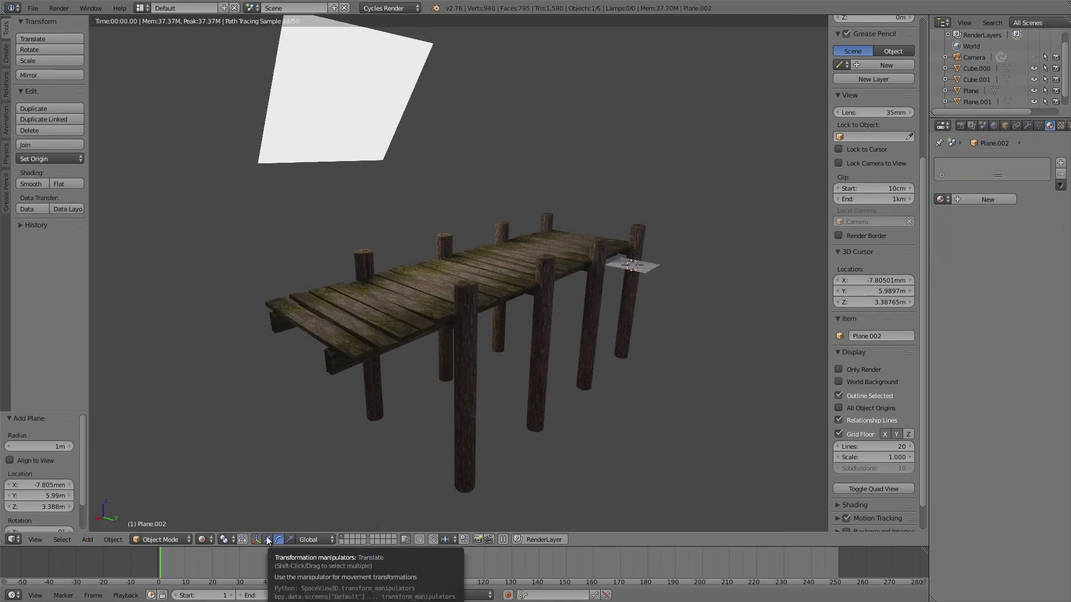
Show the viewport in Solid shading and scale the new plane up by a factor of about 11.6
click(289, 540)
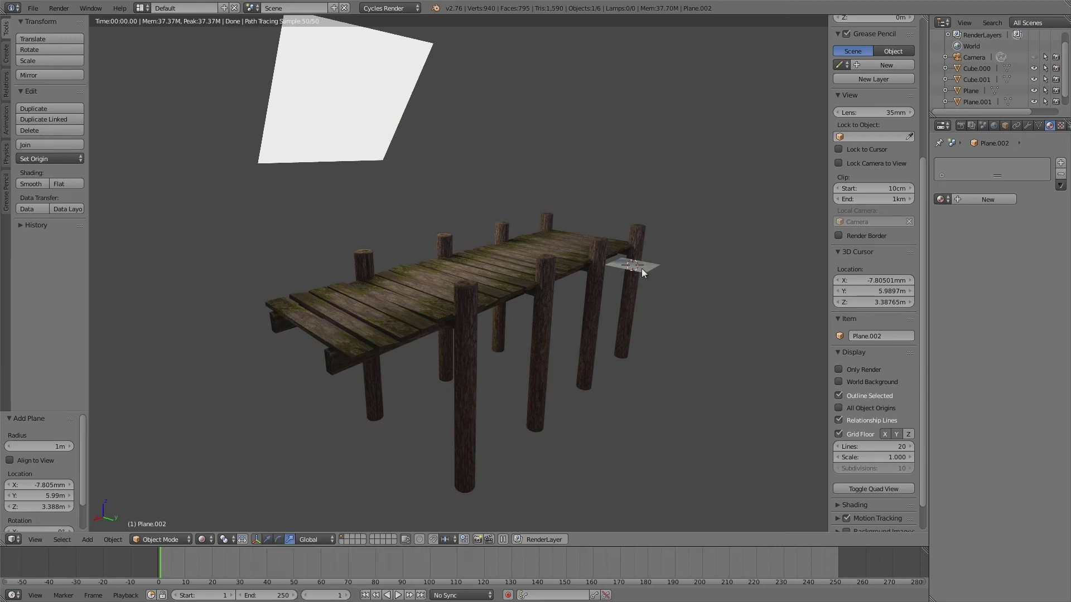
click(202, 539)
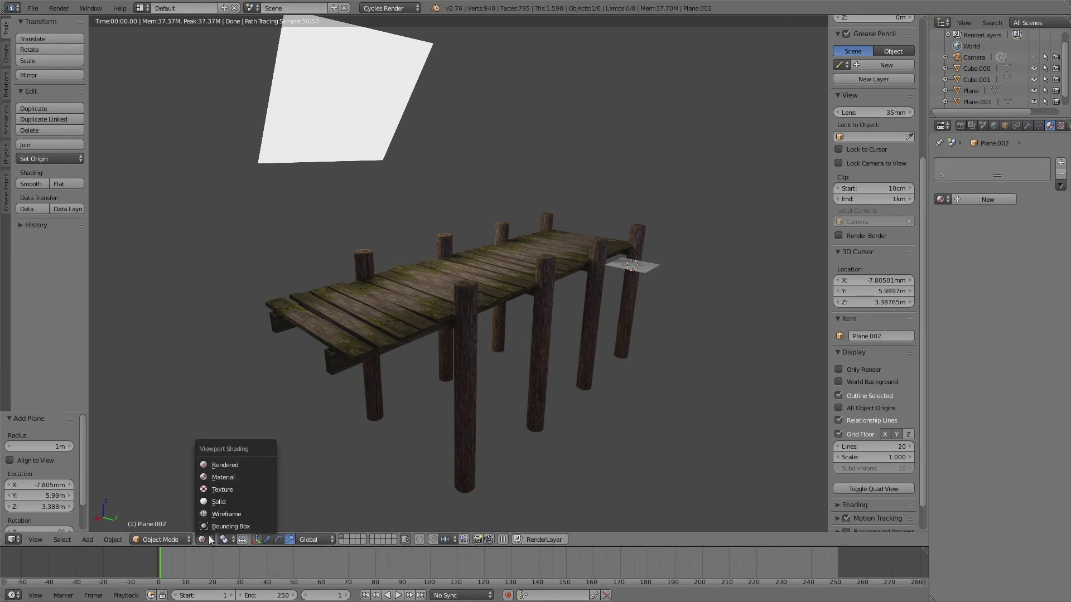
click(224, 502)
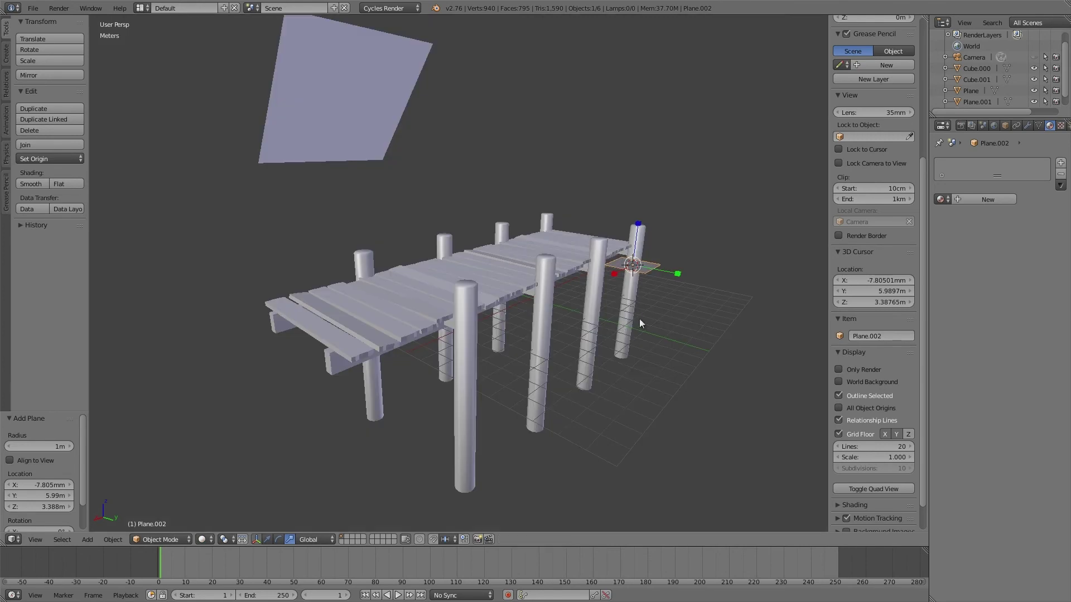
key(s)
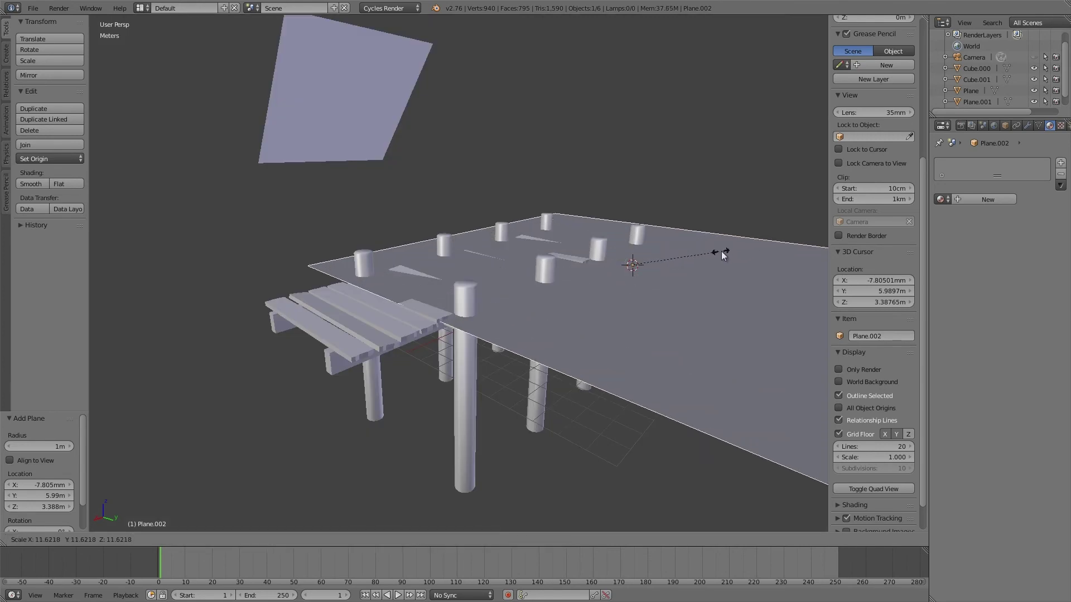
click(721, 251)
Move the large plane down to the feet of the jetty posts and centre it beneath the jetty
click(267, 539)
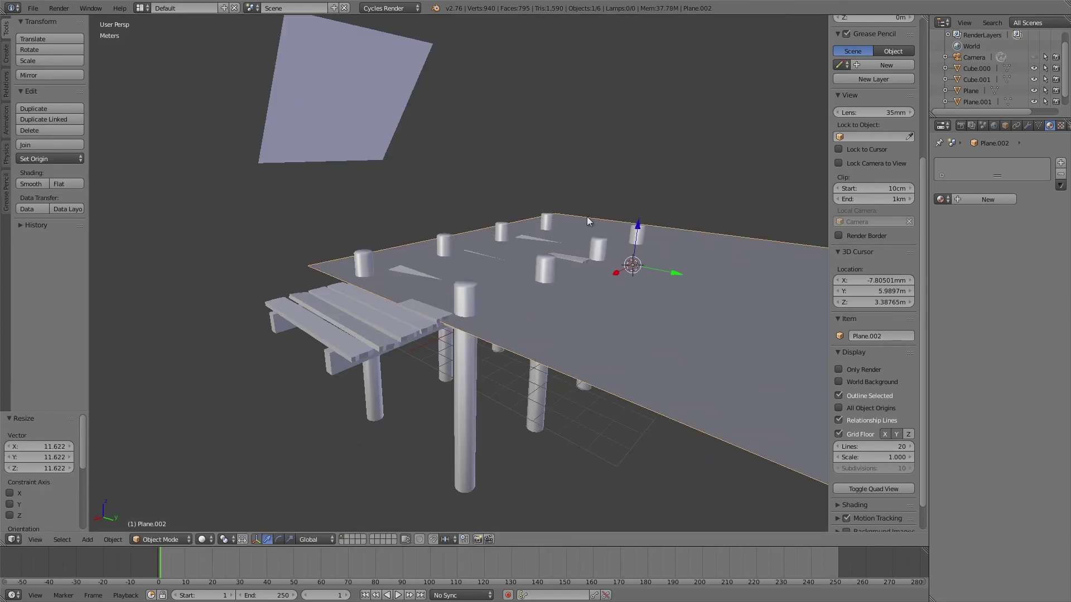
drag(643, 224, 614, 348)
drag(653, 404, 505, 347)
Enlarge the ground plane by a factor of about 1.58 and lower it about 4.4 cm along Z
click(290, 539)
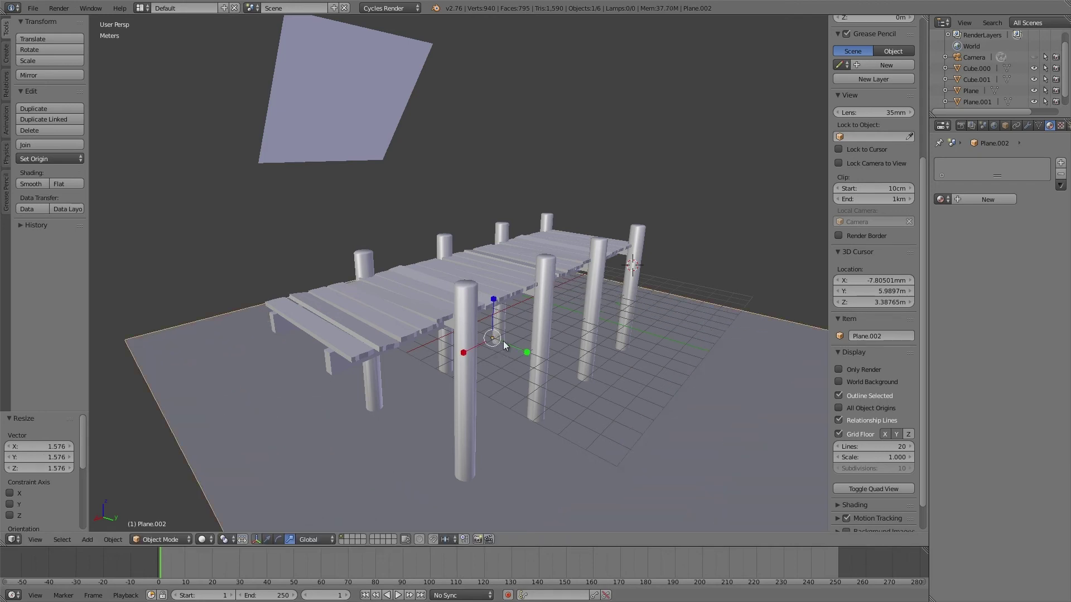
click(266, 540)
drag(494, 298, 493, 299)
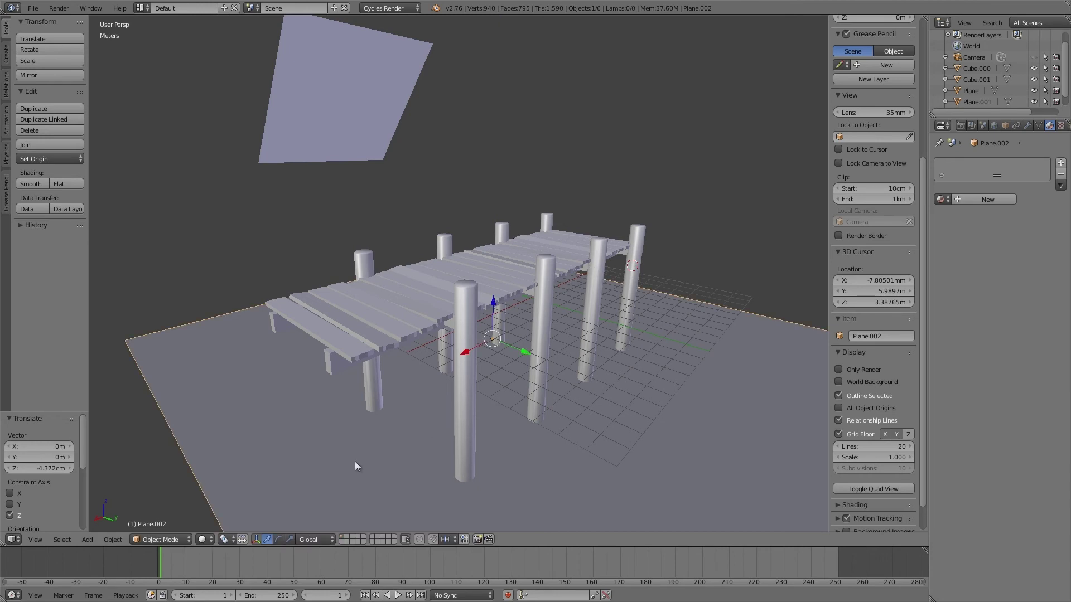
Switch the viewport to Rendered shading and examine the jetty's lighting and shadows on the ground plane from several angles
click(210, 542)
click(226, 462)
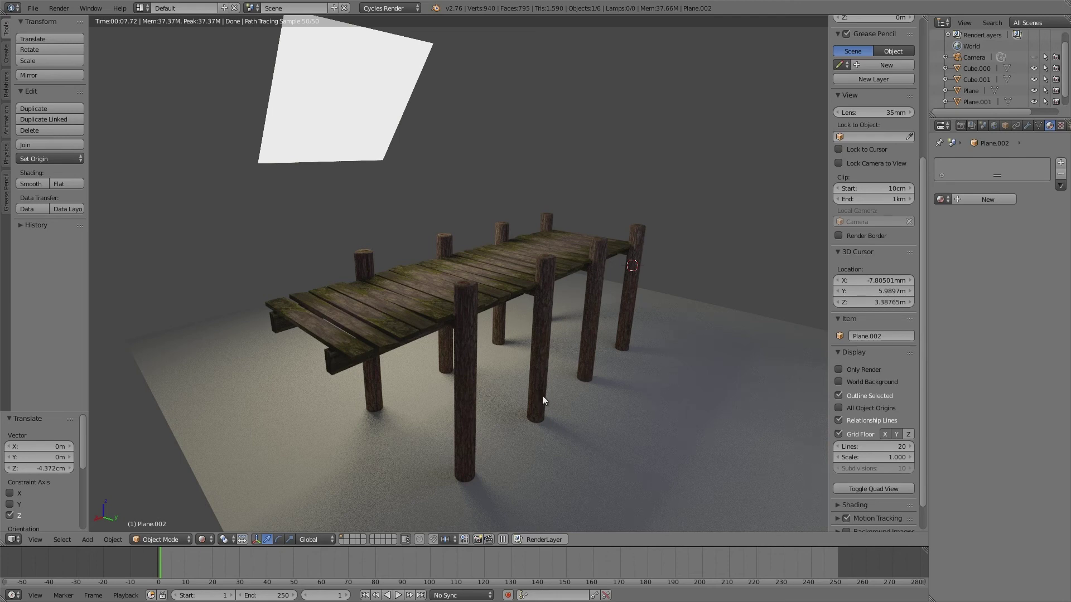
middle_drag(542, 396, 570, 376)
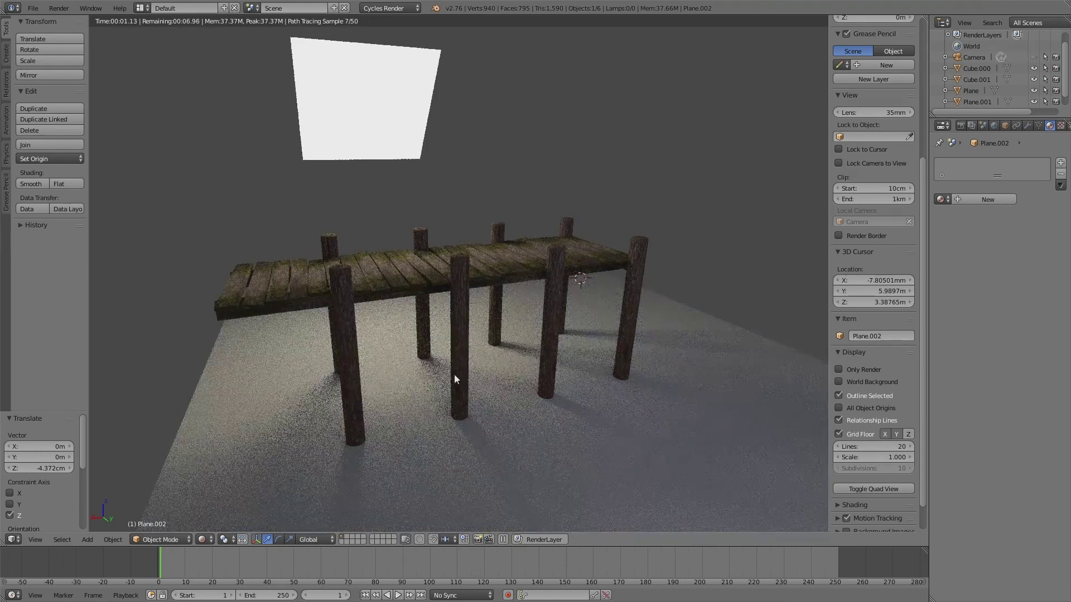
middle_drag(474, 375, 557, 396)
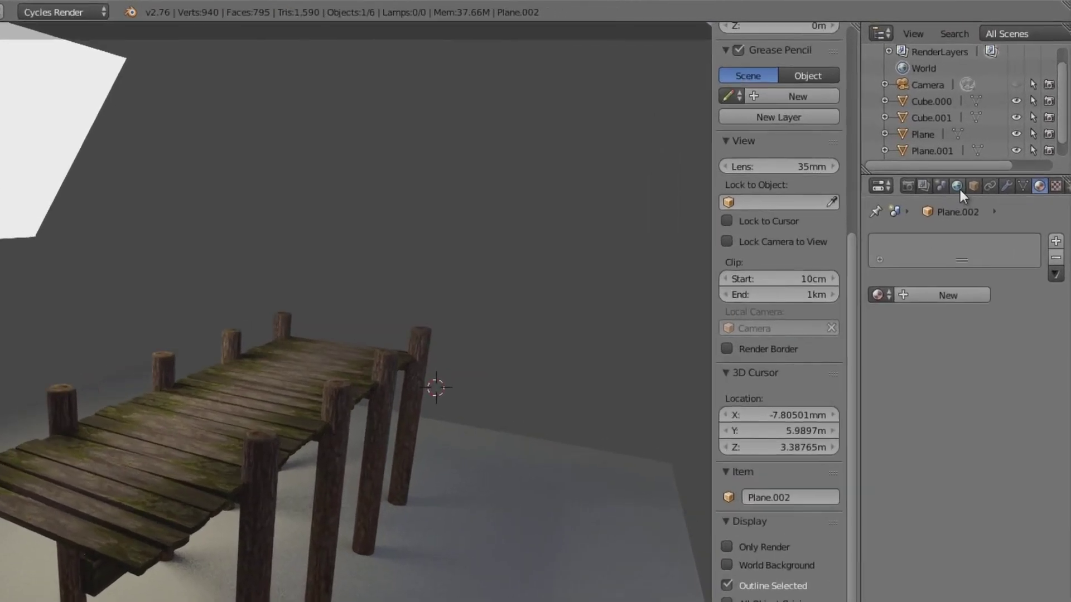
Enable nodes for the world background and set its colour to a dark bluish purple
click(953, 190)
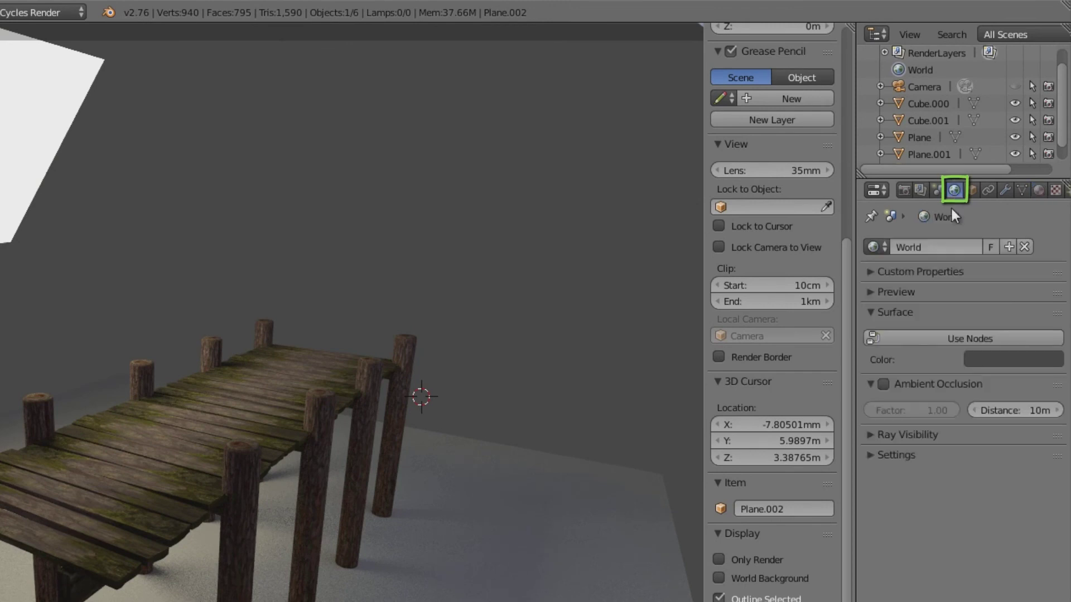
click(956, 337)
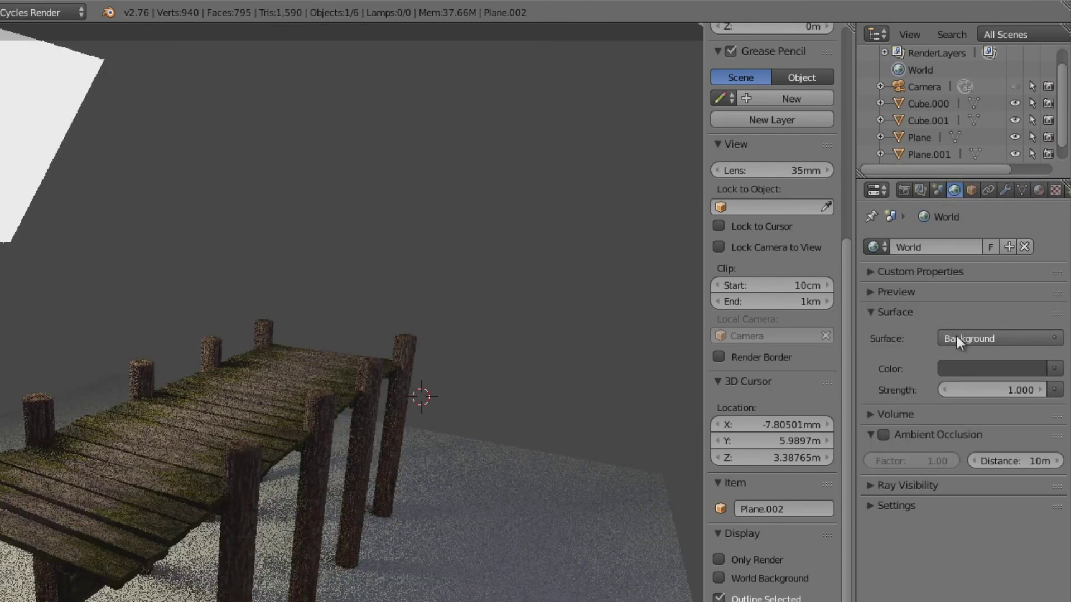
click(984, 372)
drag(964, 211, 978, 179)
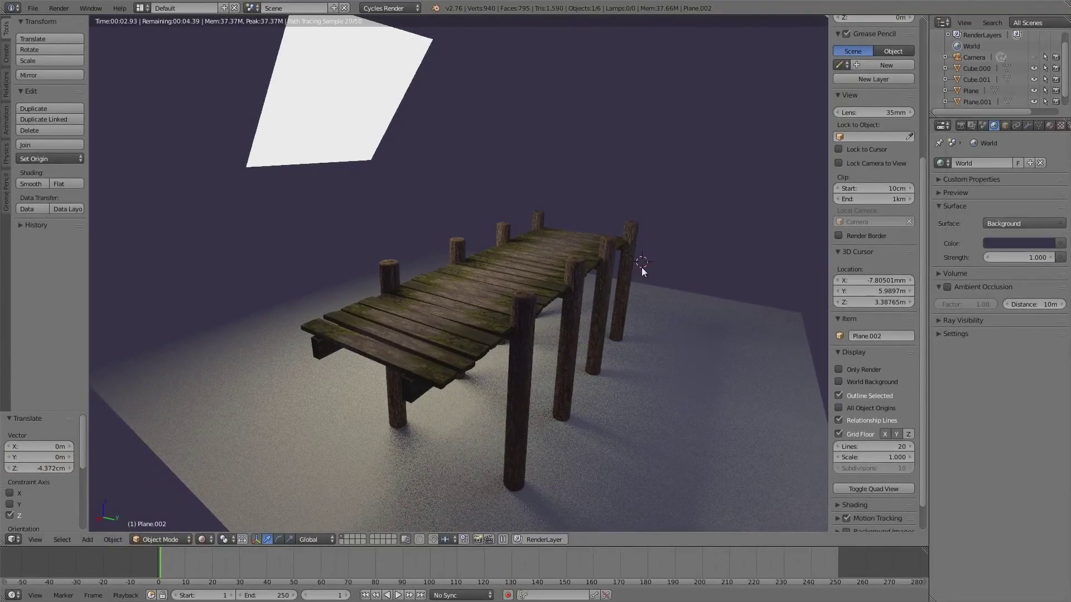
middle_drag(637, 270, 632, 271)
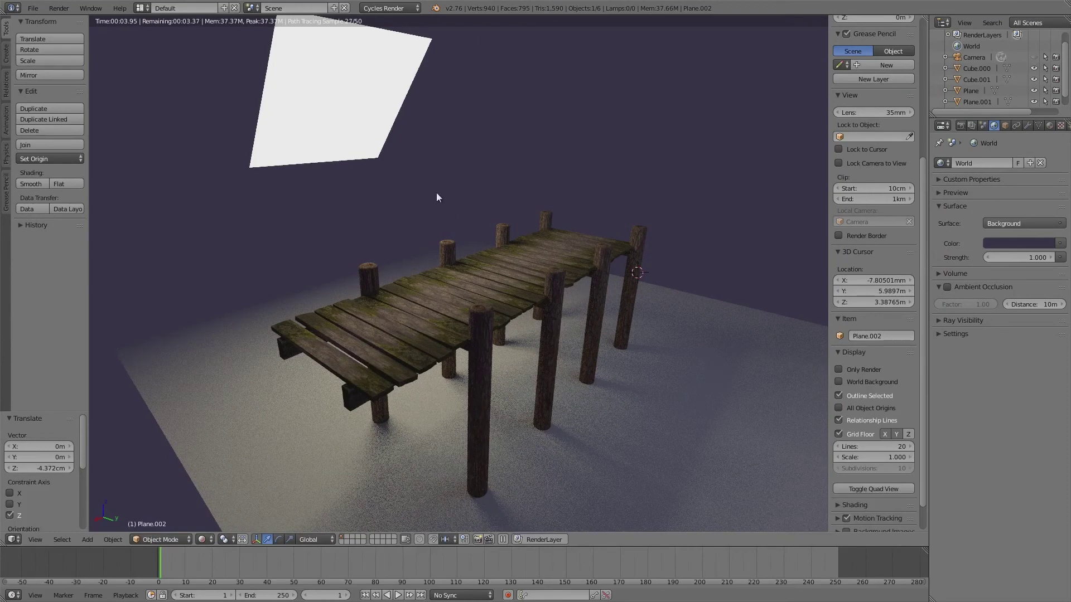
Set the emission strength of the light plane above the jetty (Plane) to 13.1
right_click(337, 78)
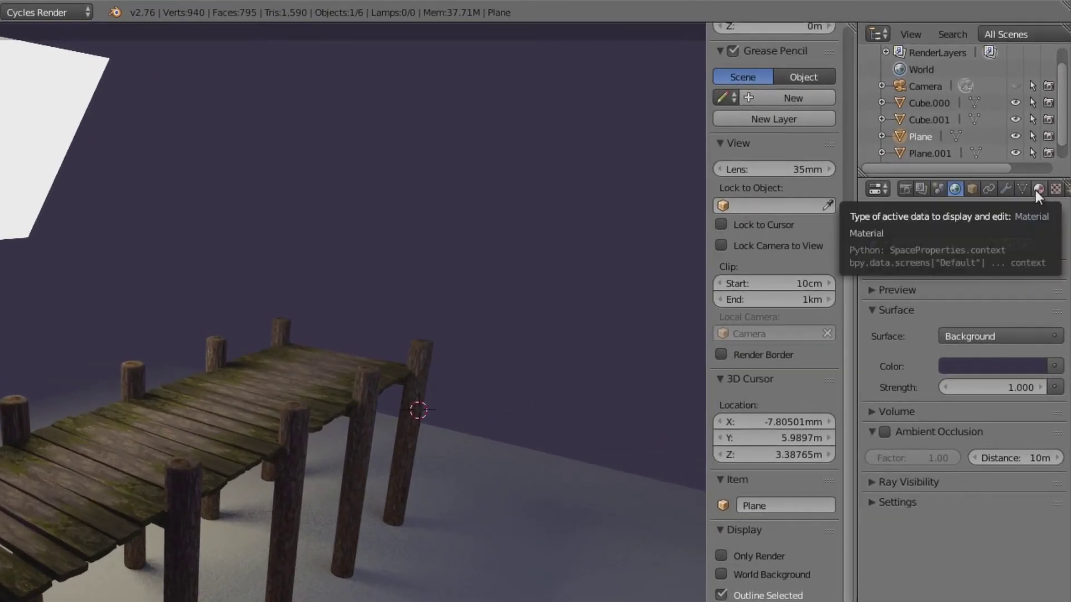
click(1037, 190)
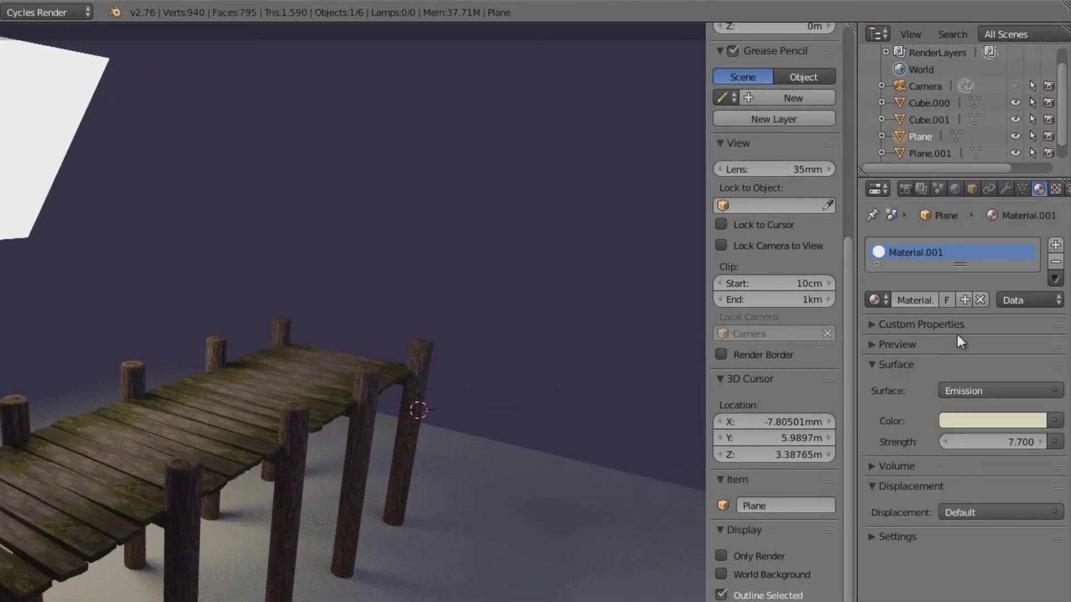
drag(1018, 443, 1067, 447)
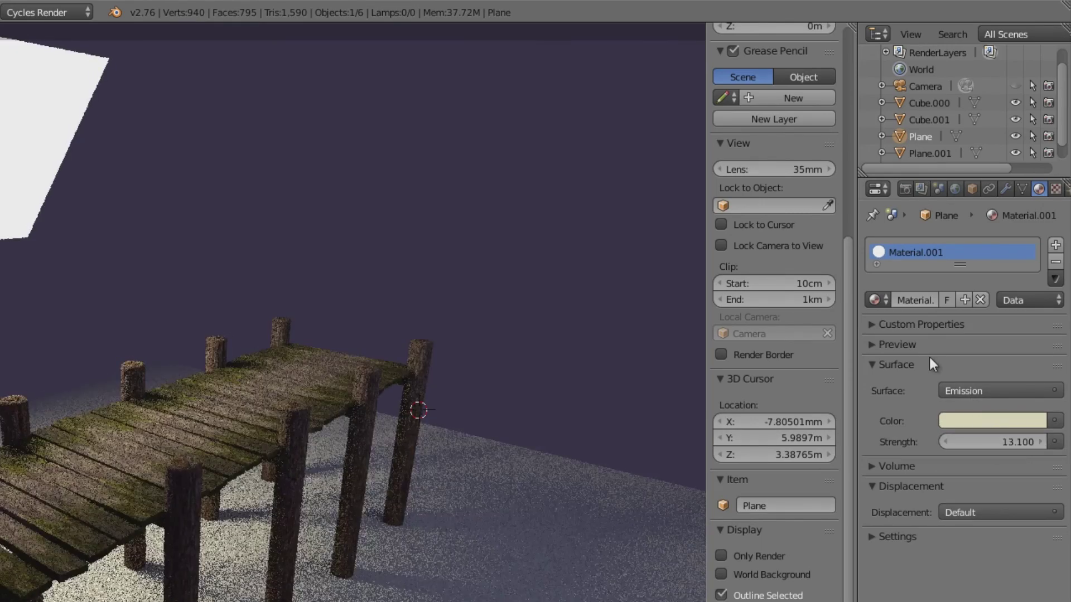